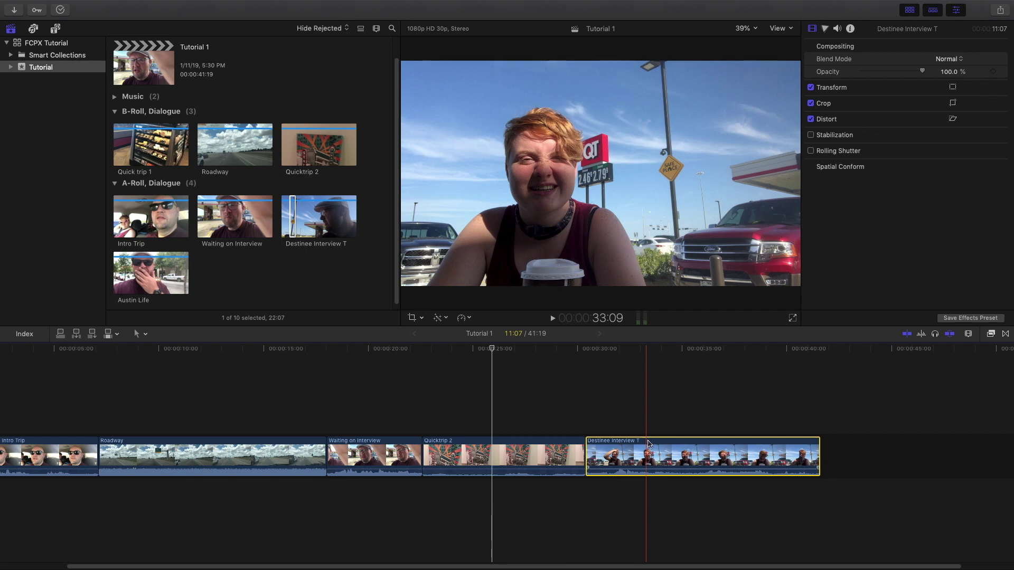
# Step: Park the playhead at 35:04 in the interview and hide the media browser
pyautogui.click(684, 352)
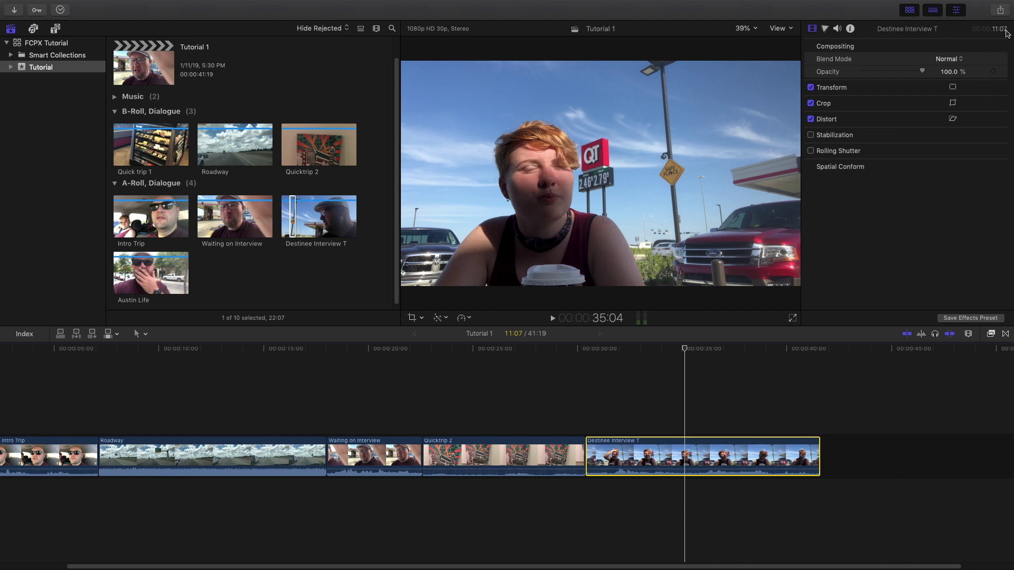
pyautogui.click(909, 11)
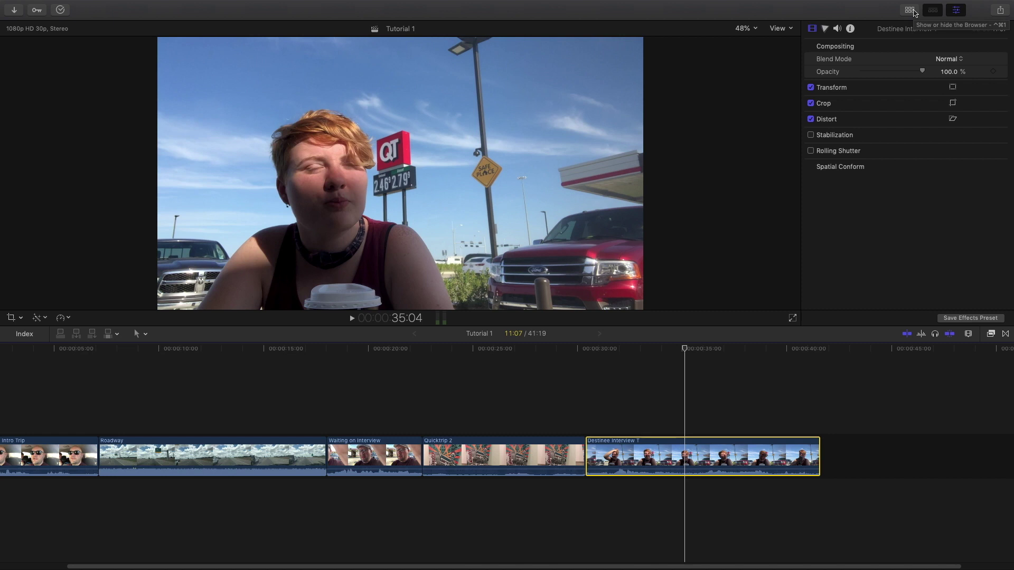
pyautogui.click(915, 11)
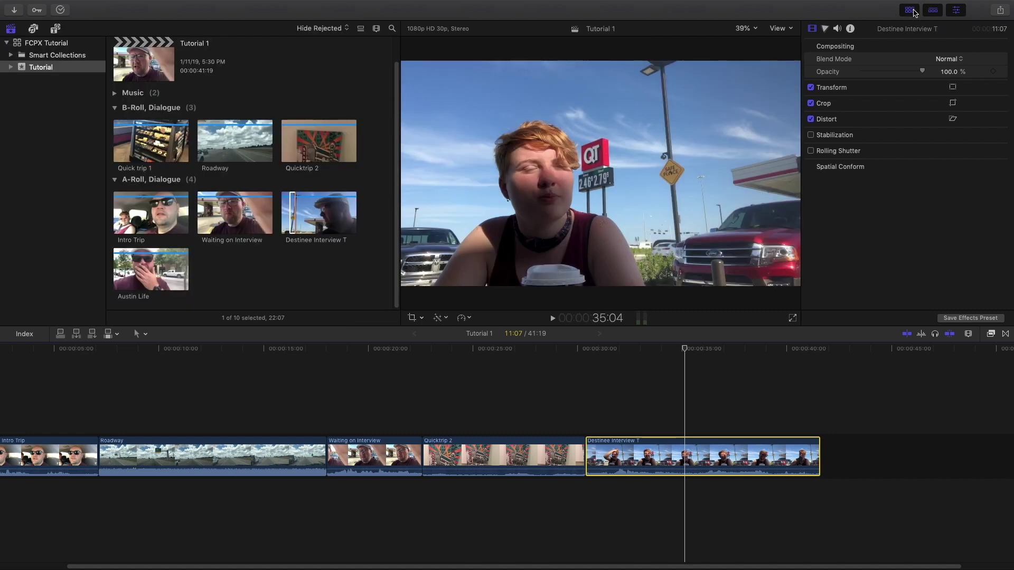
pyautogui.click(914, 10)
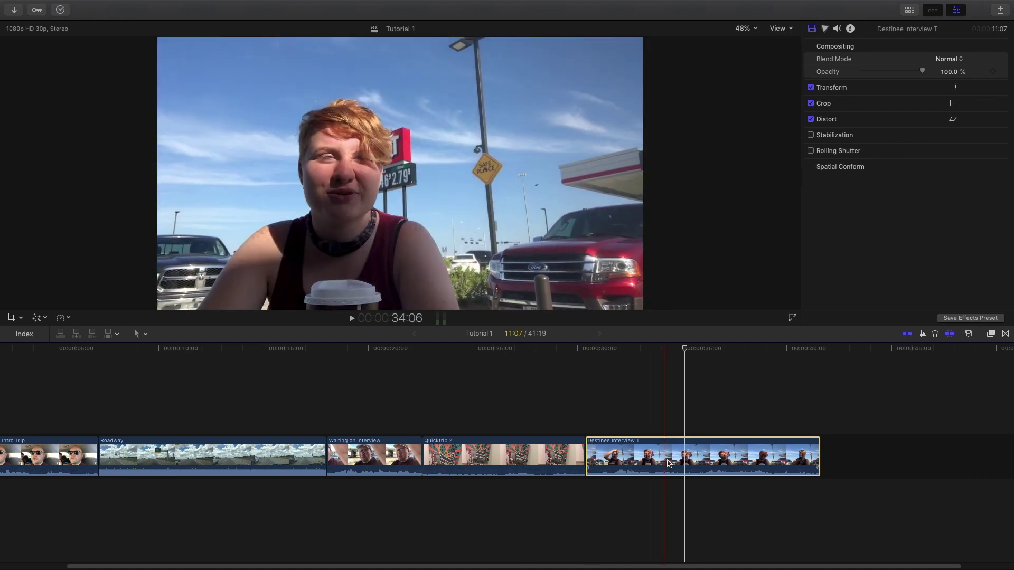
# Step: Choose Crop from the viewer's framing menu and set the Destinee Interview T clip to Crop mode
pyautogui.click(22, 318)
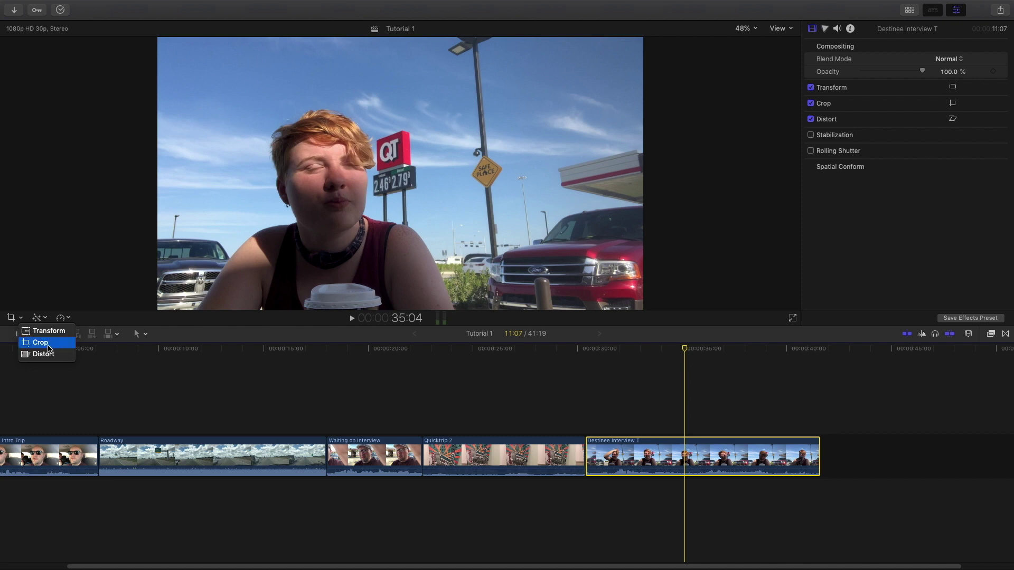
pyautogui.click(20, 317)
pyautogui.click(20, 318)
pyautogui.click(35, 344)
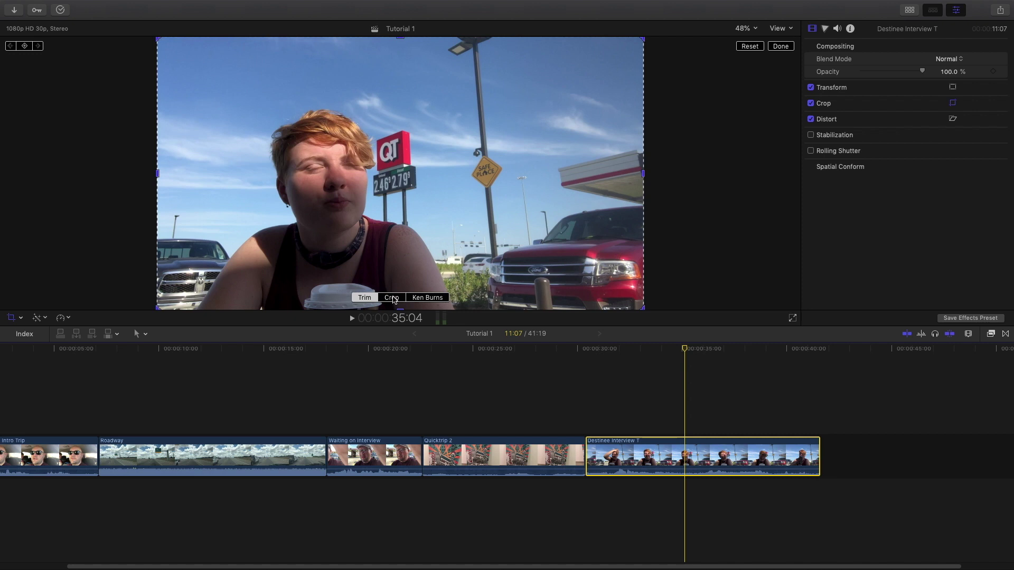
pyautogui.click(393, 298)
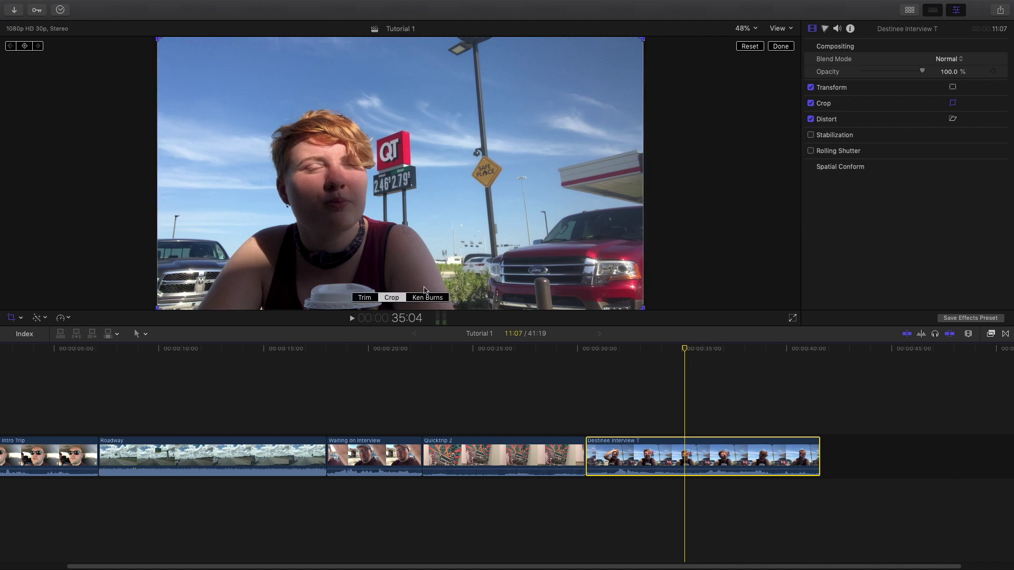
pyautogui.click(749, 29)
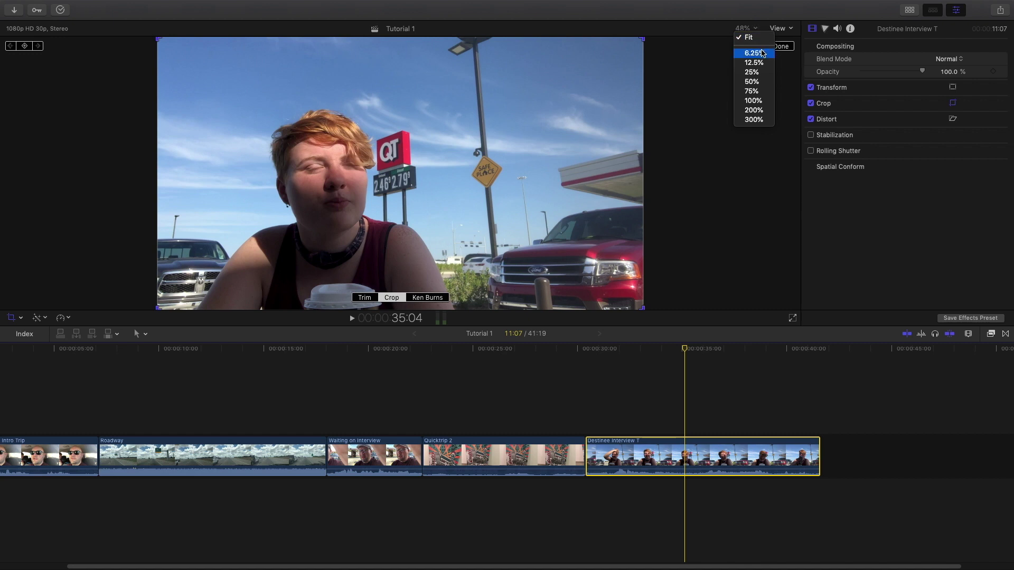
# Step: Zoom the viewer display to 50%, then further out to 25%
pyautogui.click(761, 82)
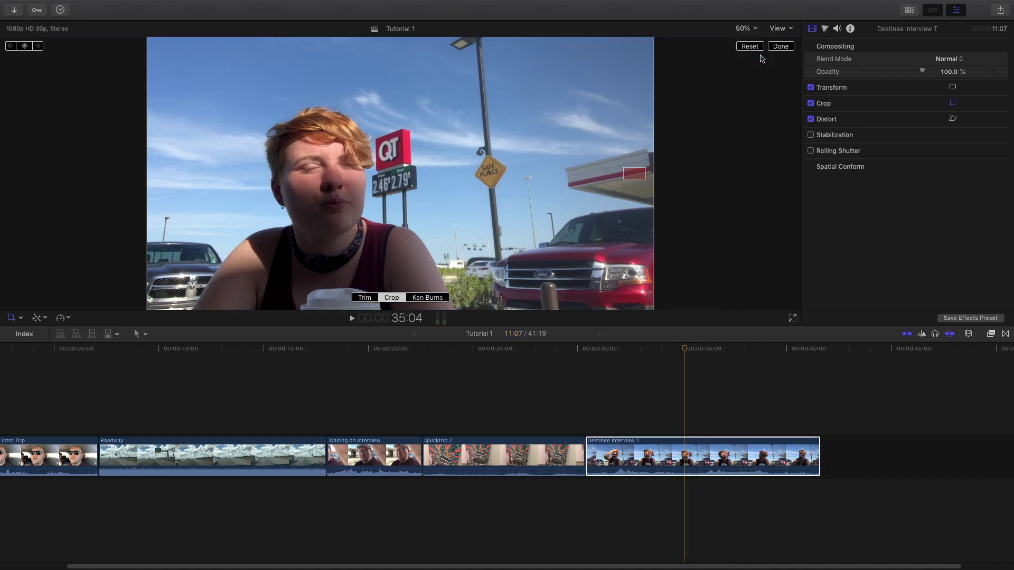
pyautogui.click(748, 29)
pyautogui.click(762, 72)
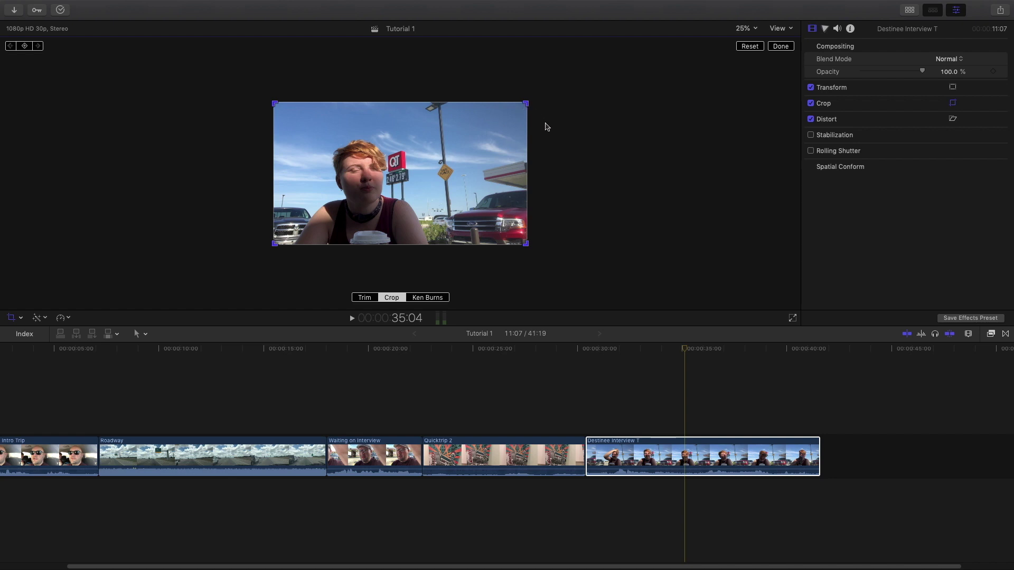
# Step: Drag the crop corners and box to frame the interviewee, trimming sky and the right side
pyautogui.moveTo(526, 104); pyautogui.dragTo(469, 148)
pyautogui.moveTo(391, 211)
pyautogui.mouseDown()
pyautogui.moveTo(403, 183)
pyautogui.moveTo(423, 176)
pyautogui.moveTo(445, 195)
pyautogui.moveTo(448, 215)
pyautogui.moveTo(389, 215)
pyautogui.moveTo(392, 203)
pyautogui.mouseUp()
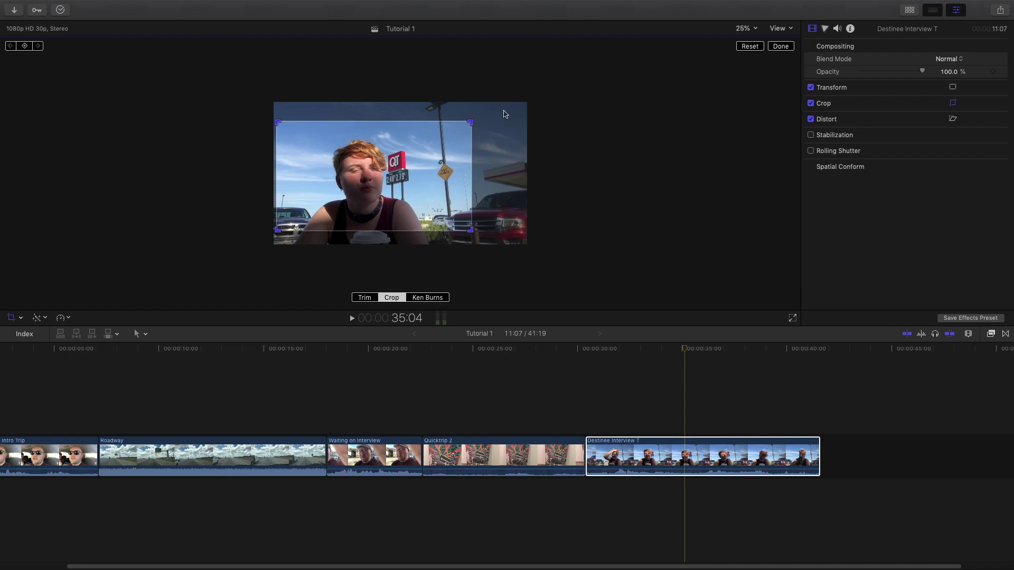
pyautogui.moveTo(395, 159); pyautogui.dragTo(422, 195)
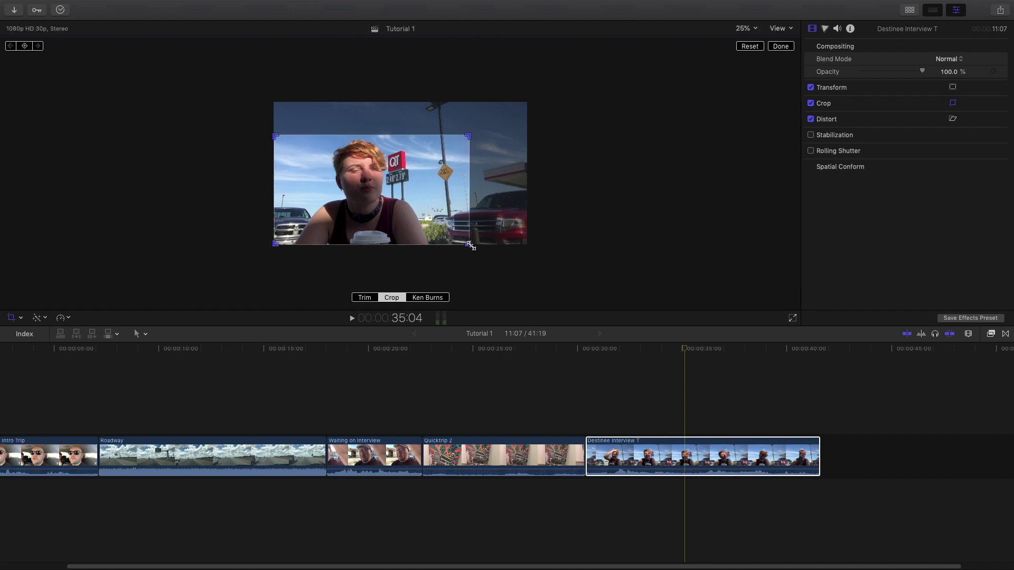
pyautogui.moveTo(469, 244); pyautogui.dragTo(451, 217)
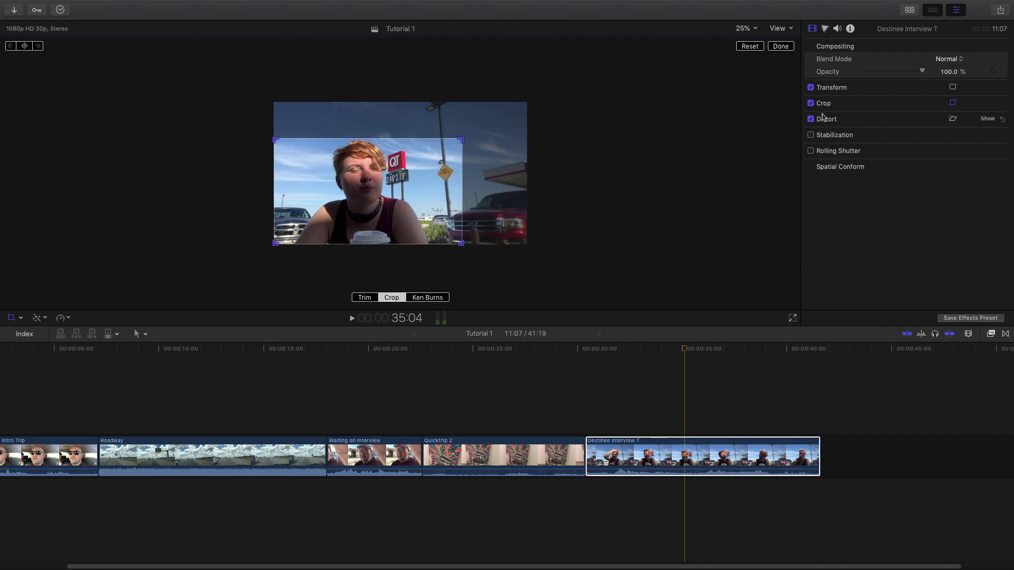
pyautogui.click(784, 47)
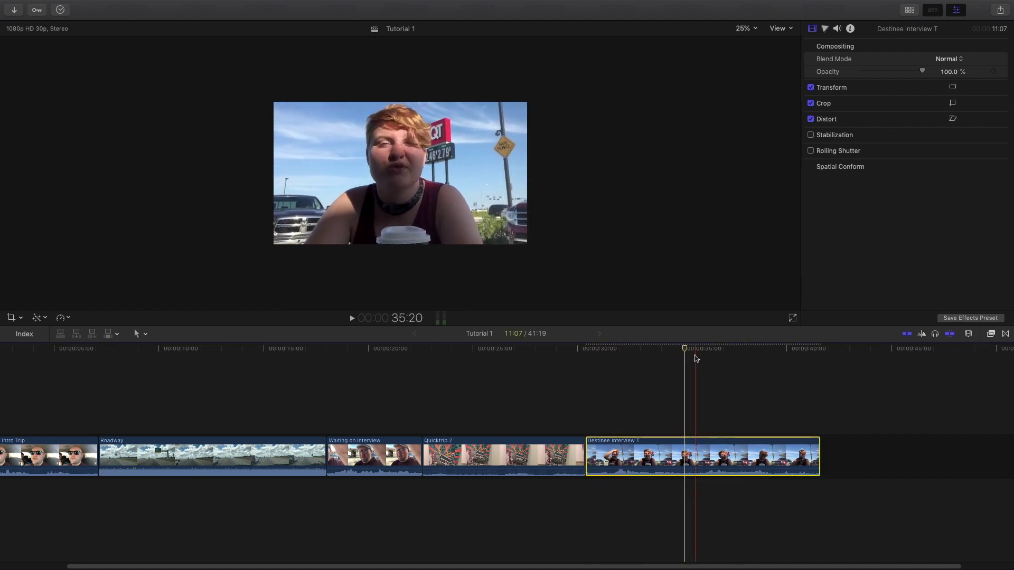
pyautogui.click(811, 104)
pyautogui.click(811, 104)
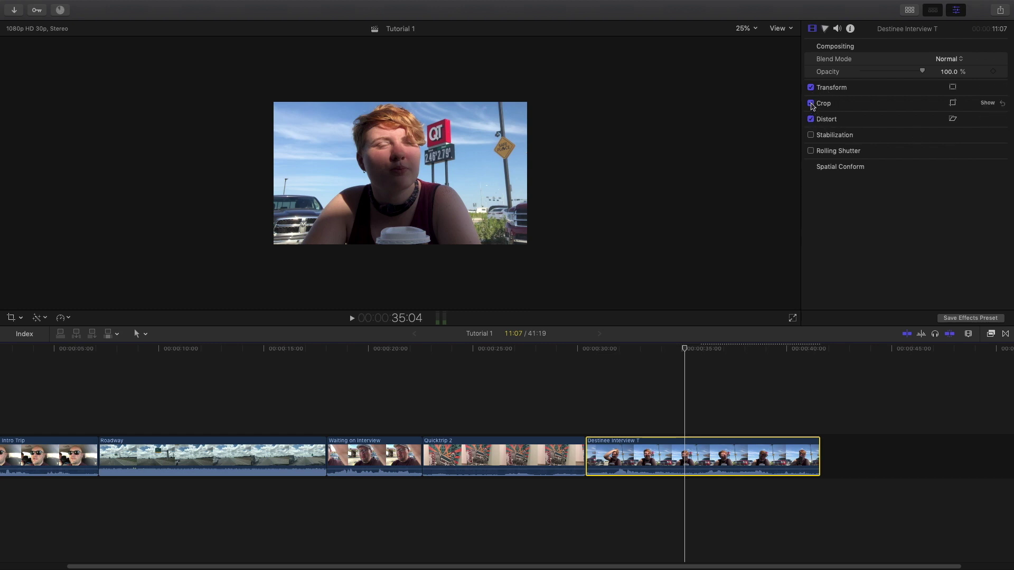
pyautogui.click(811, 103)
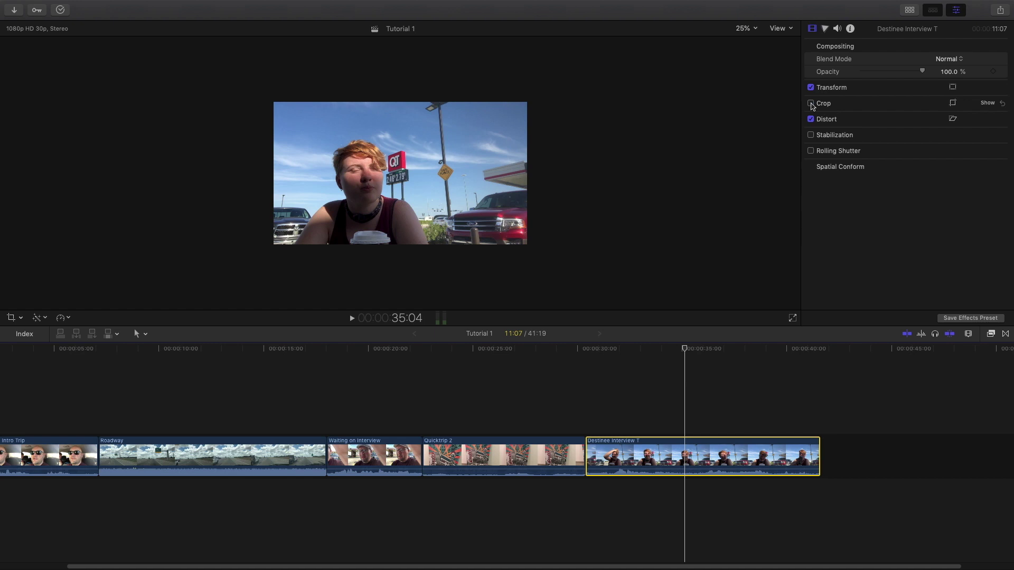
pyautogui.click(810, 104)
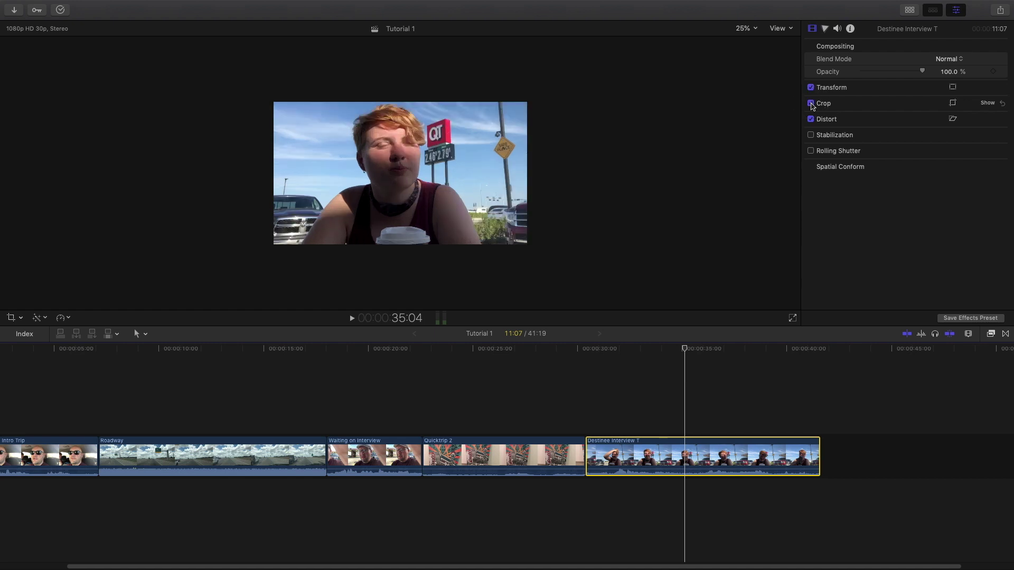
pyautogui.click(811, 103)
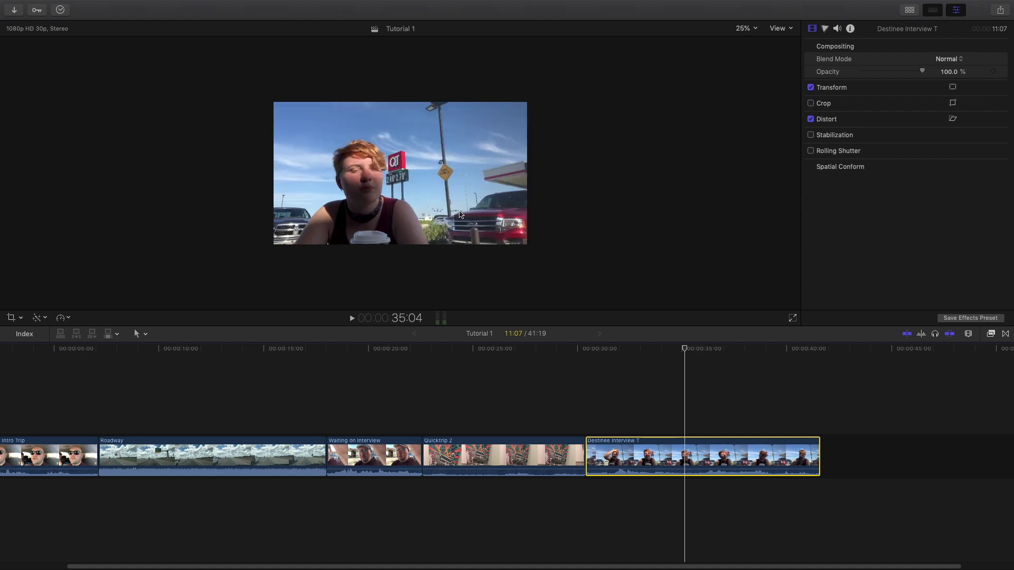
pyautogui.click(811, 104)
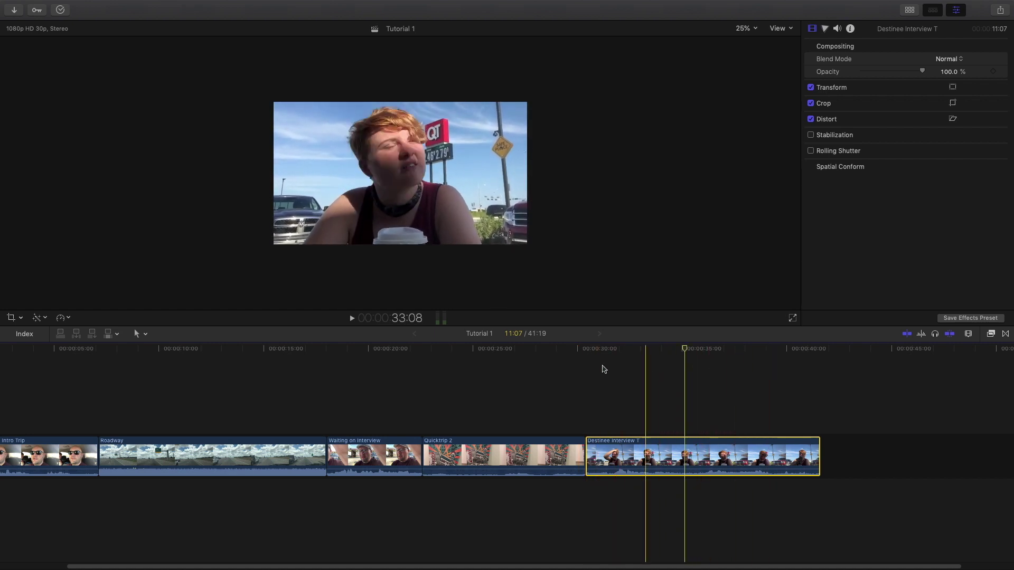
# Step: Play the cropped interview through to 39:00, then reopen crop editing with Shift-C
pyautogui.press('space')
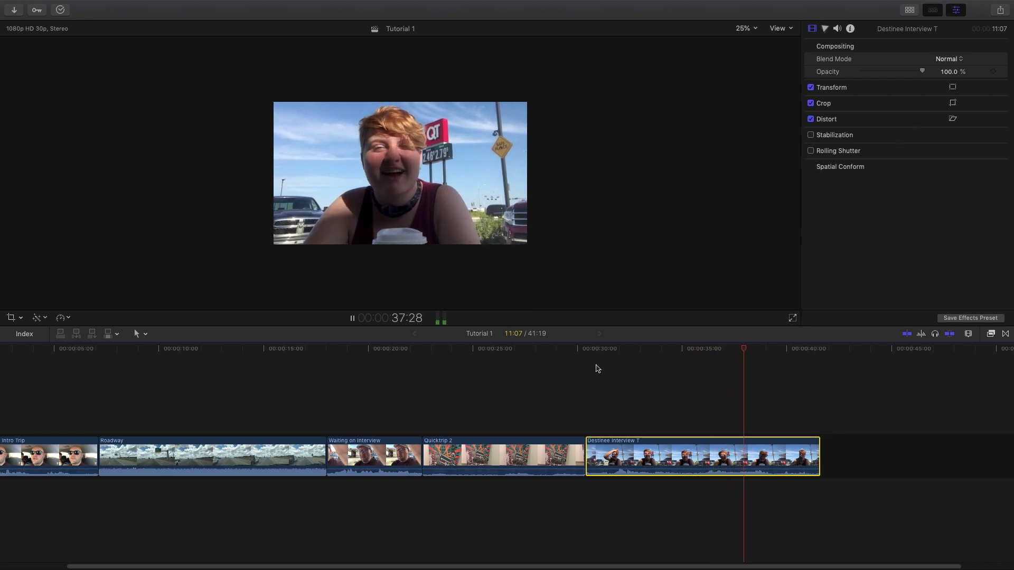
pyautogui.press('space')
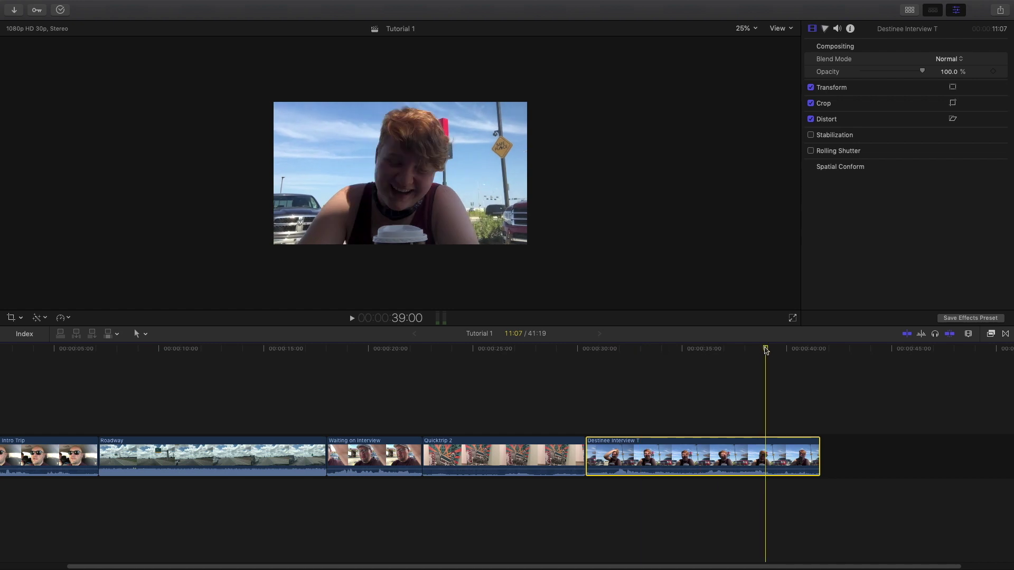
pyautogui.hotkey('shift', 'c')
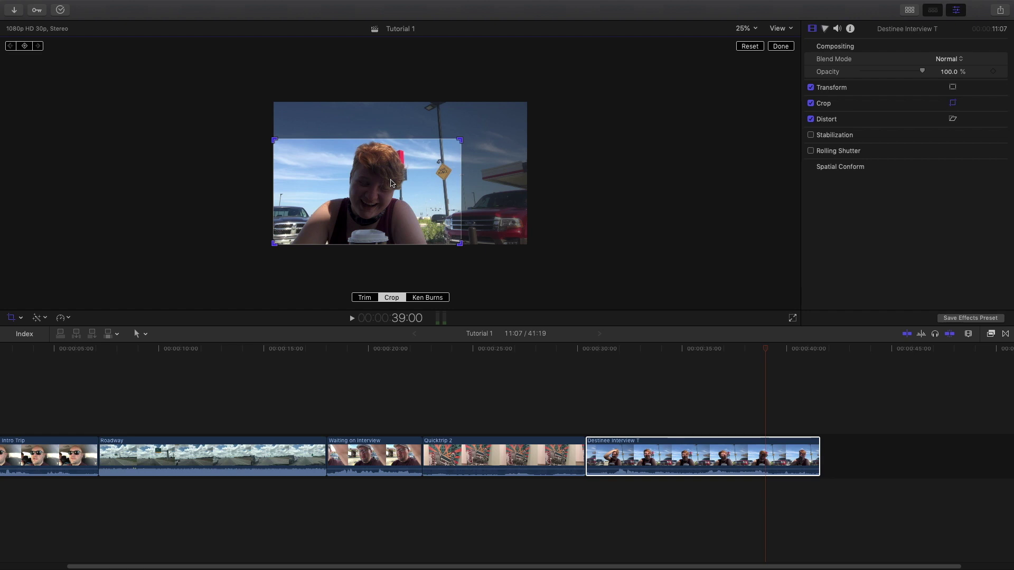
# Step: Switch the interview's crop to Trim and confirm, leaving the region surrounded by black
pyautogui.moveTo(391, 183); pyautogui.dragTo(389, 182)
pyautogui.click(364, 298)
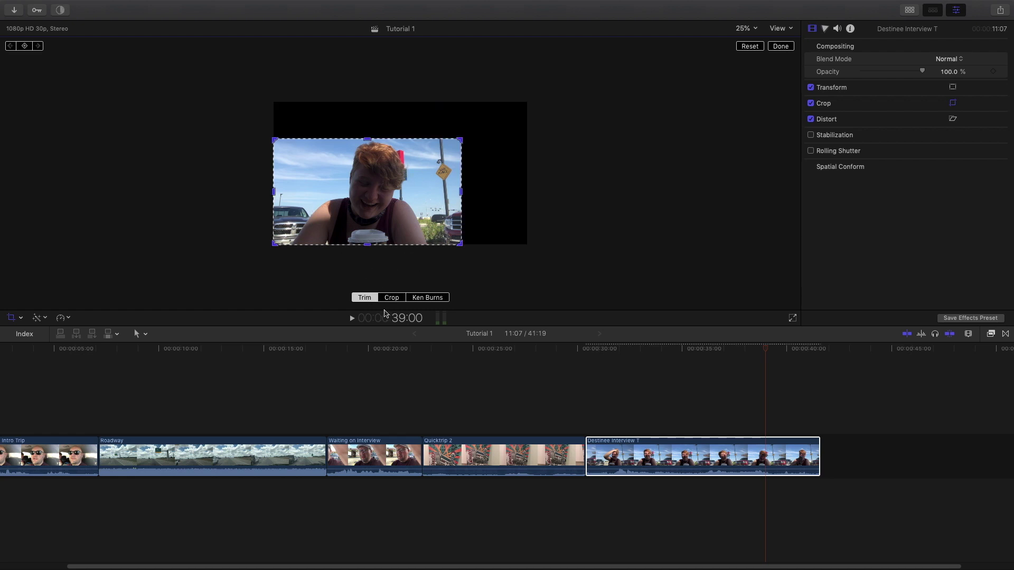
pyautogui.click(781, 46)
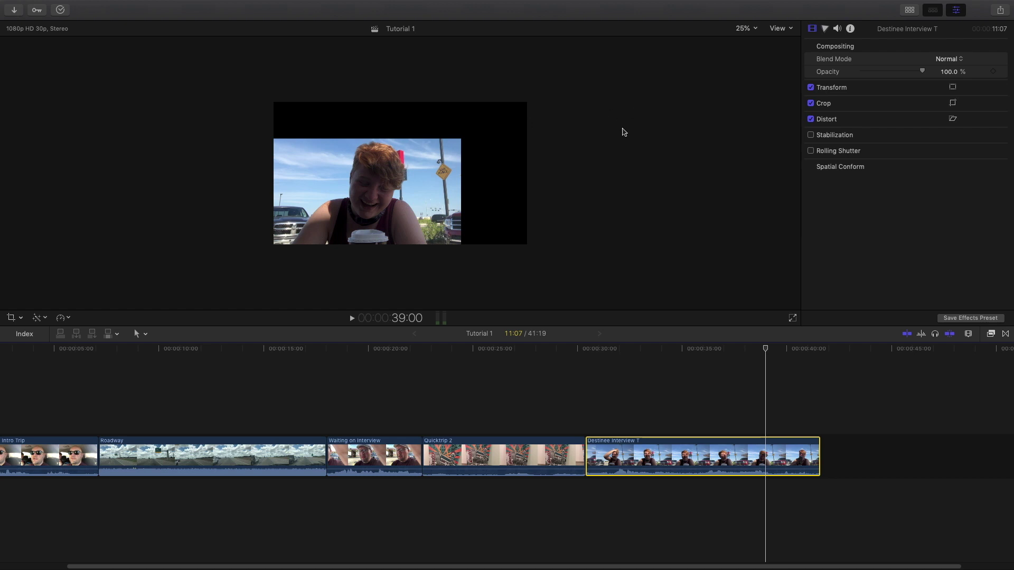
# Step: Set up a Ken Burns move on the interview with a smaller End frame for a slow zoom-in
pyautogui.click(22, 319)
pyautogui.click(43, 342)
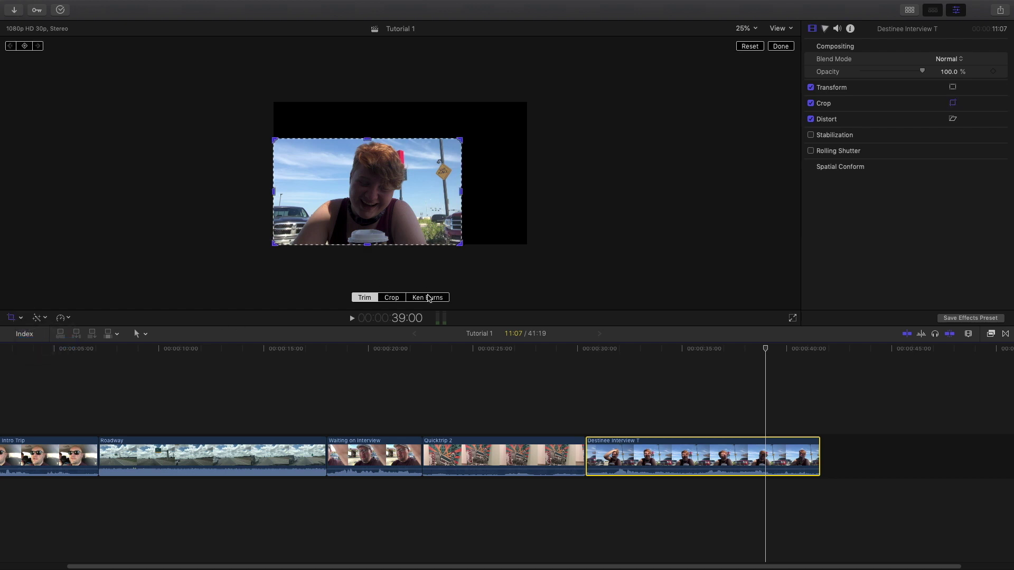
pyautogui.click(428, 297)
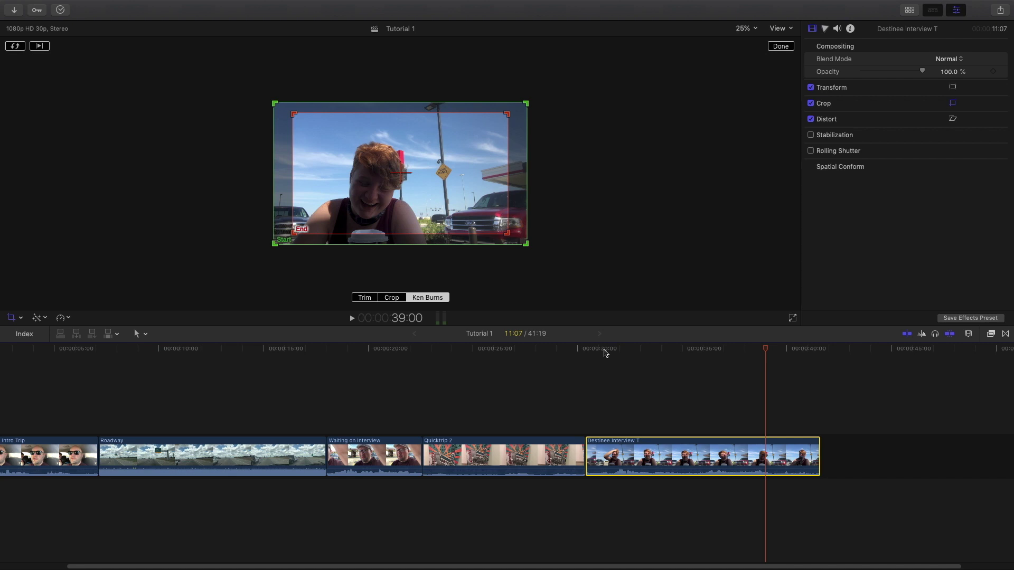
pyautogui.moveTo(606, 354); pyautogui.dragTo(742, 361)
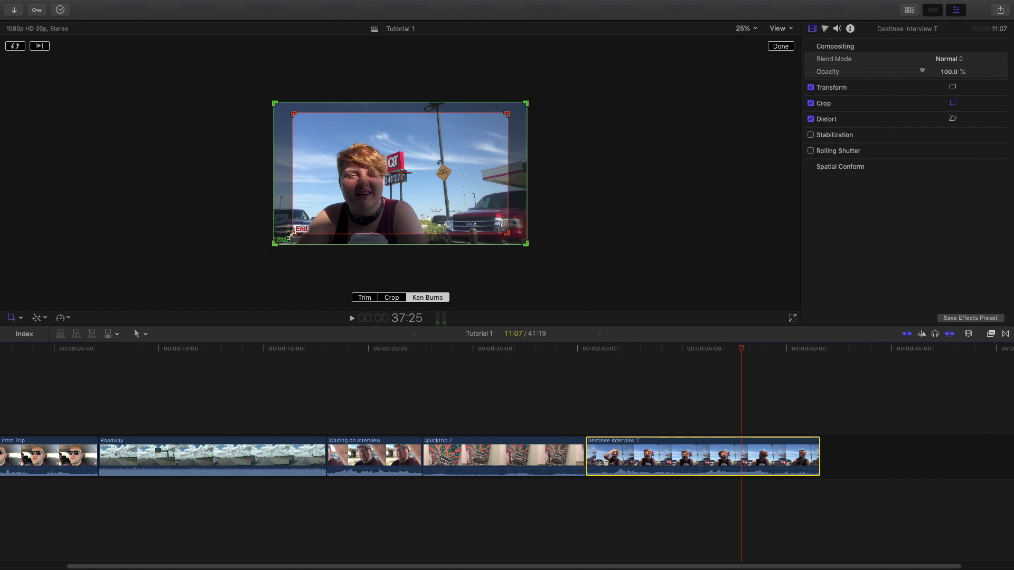
pyautogui.moveTo(293, 232)
pyautogui.mouseDown()
pyautogui.moveTo(319, 219)
pyautogui.moveTo(306, 225)
pyautogui.mouseUp()
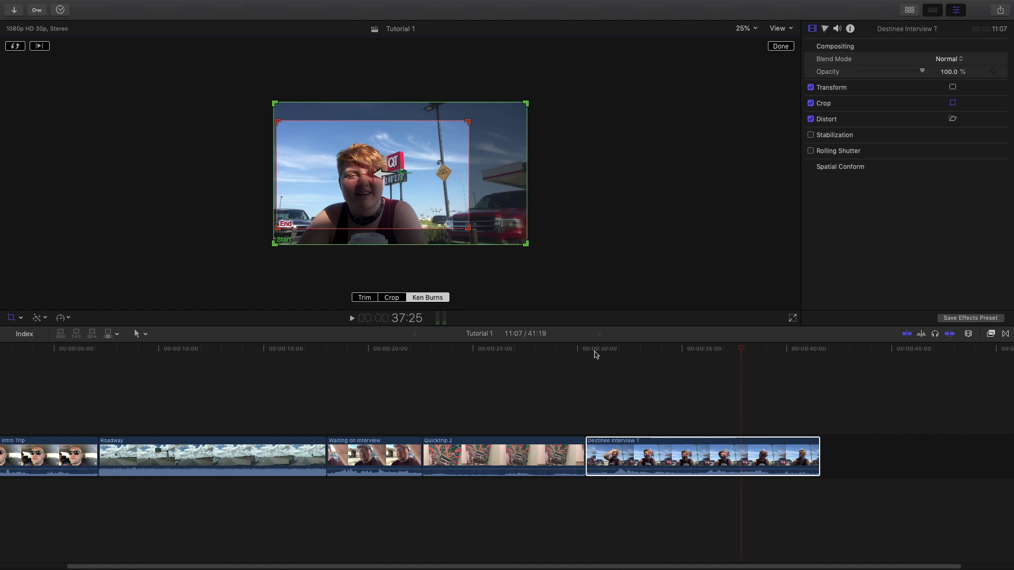
pyautogui.moveTo(585, 348); pyautogui.dragTo(708, 359)
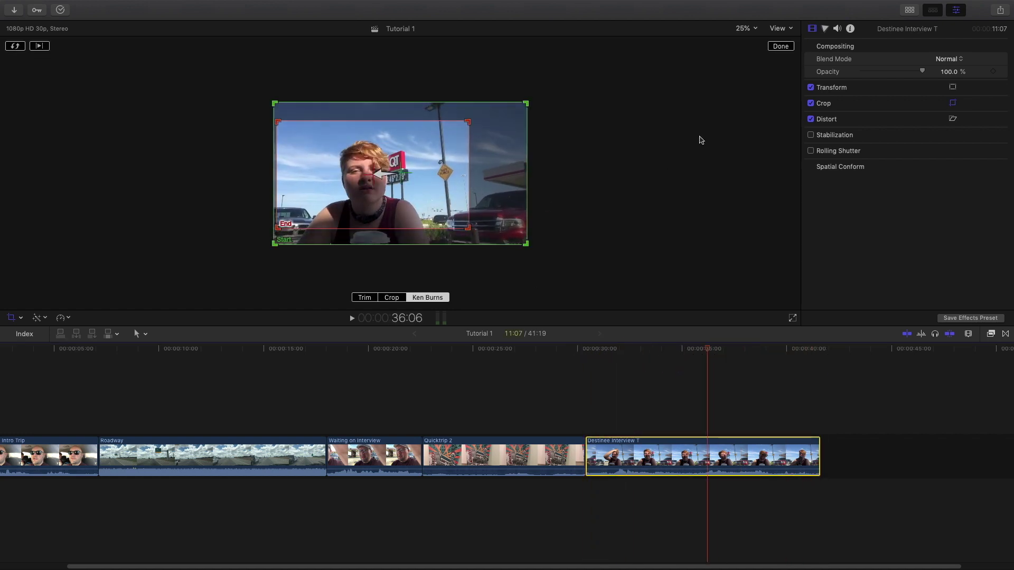
# Step: Confirm the Ken Burns move and play the interview from its start to check it
pyautogui.click(782, 47)
pyautogui.click(589, 350)
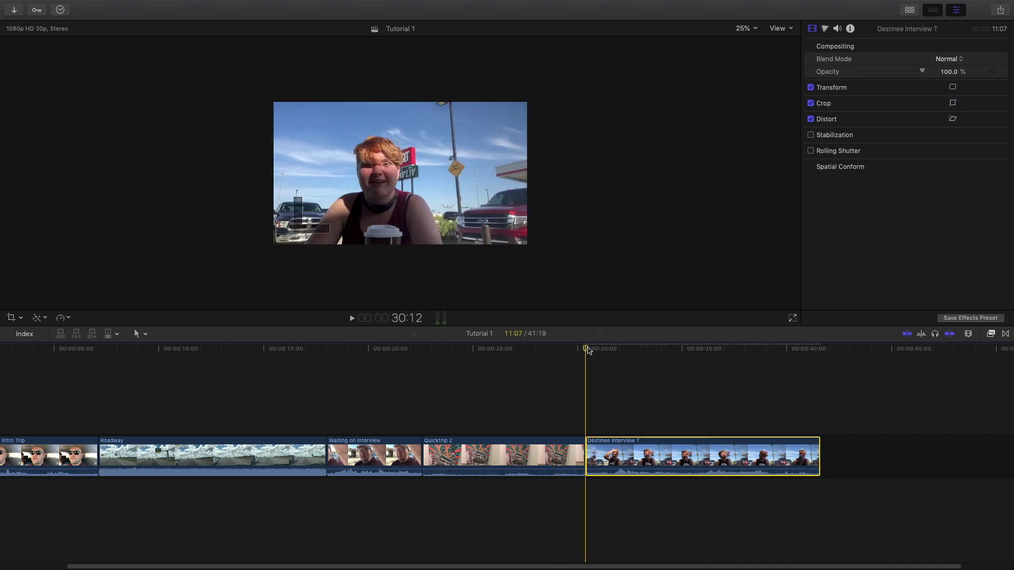
pyautogui.press('space')
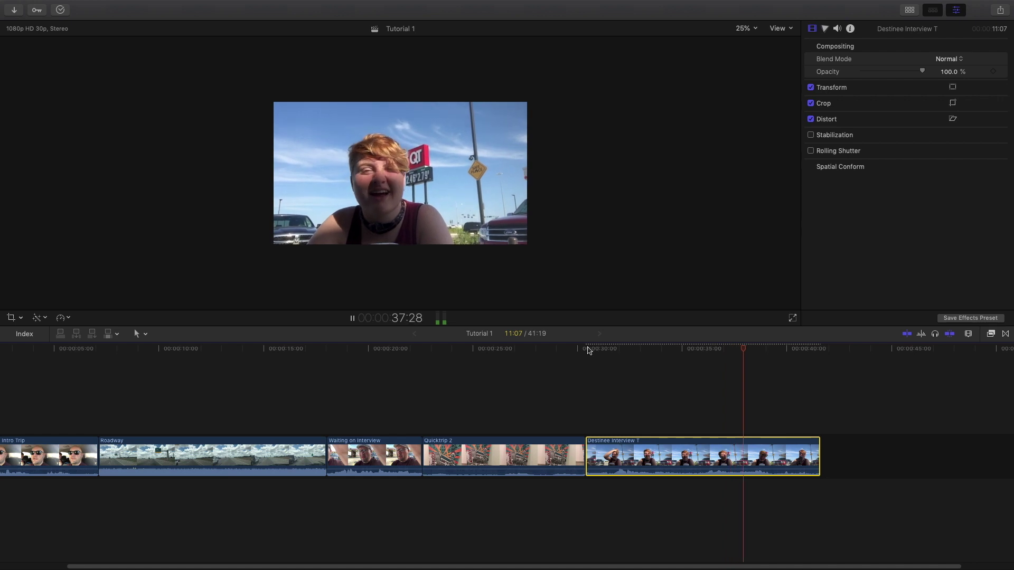
pyautogui.press('space')
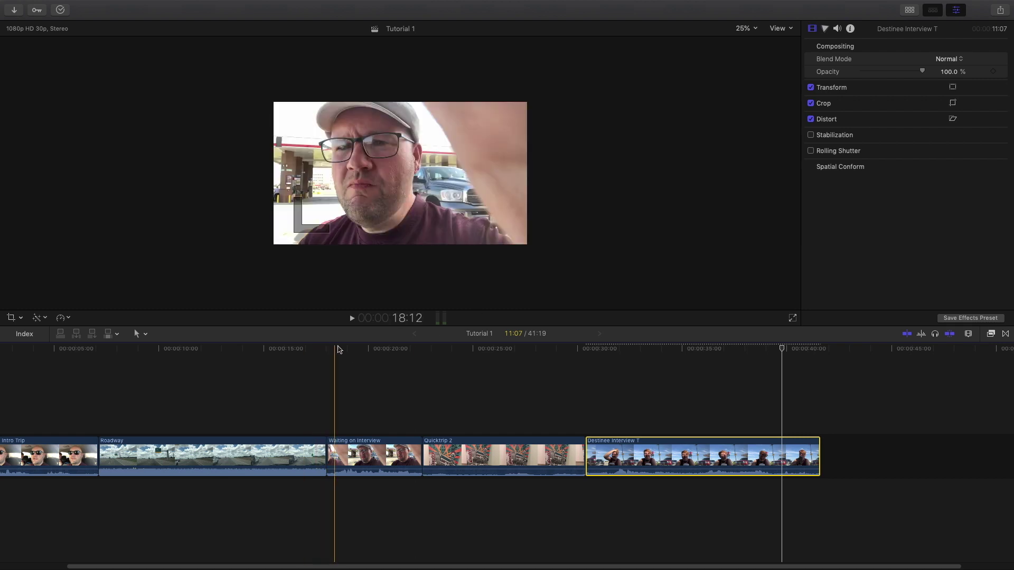
# Step: Apply a Ken Burns move to Waiting on Interview, shrinking the End frame onto the man's face, and preview it
pyautogui.click(327, 348)
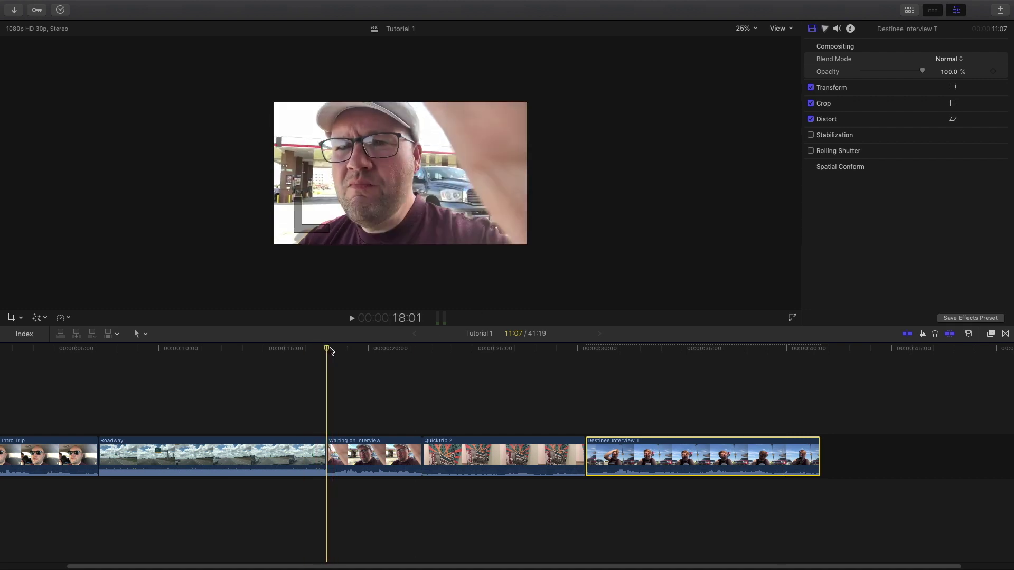
pyautogui.click(342, 455)
pyautogui.click(23, 318)
pyautogui.click(33, 341)
pyautogui.click(423, 298)
pyautogui.moveTo(507, 232); pyautogui.dragTo(419, 179)
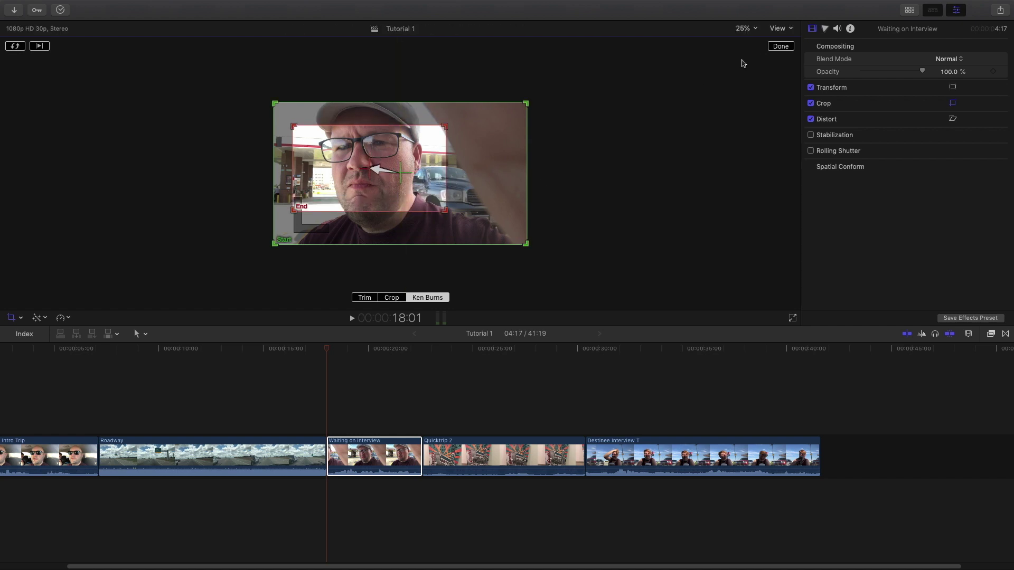
pyautogui.click(779, 47)
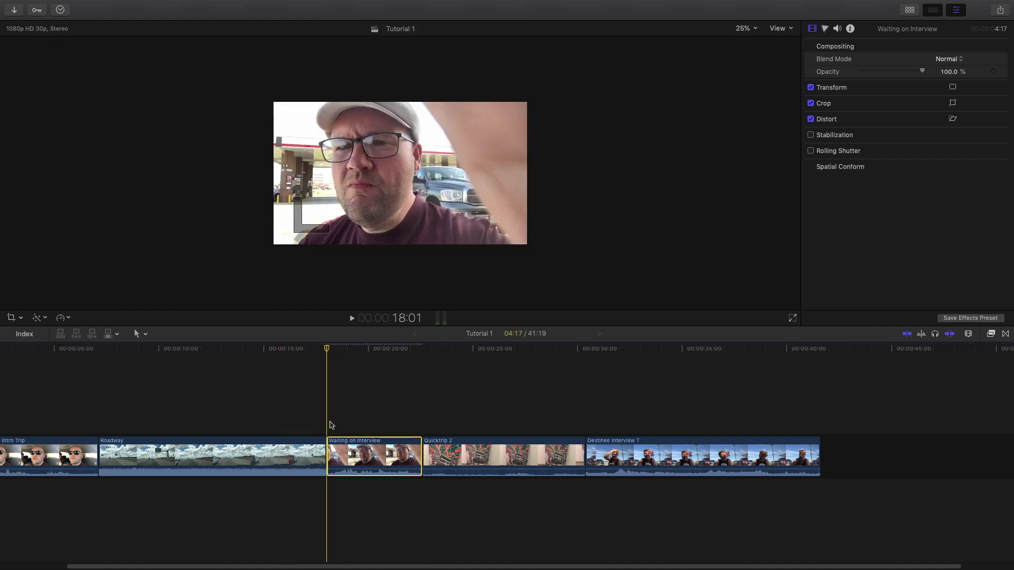
pyautogui.press('space')
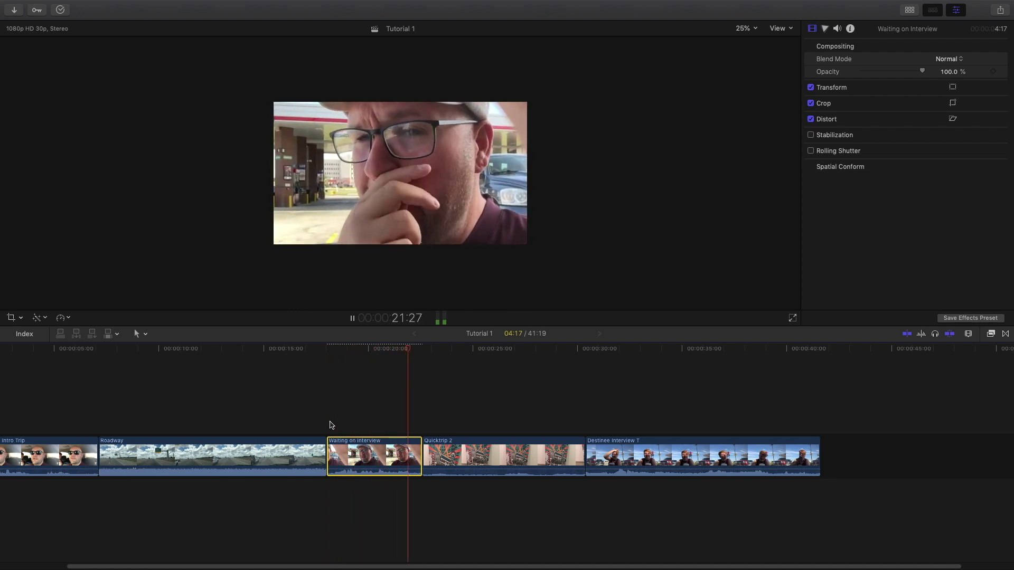
# Step: Resize and reposition the Waiting on Interview Start frame, then swap Start and End frames
pyautogui.press('space')
pyautogui.click(21, 318)
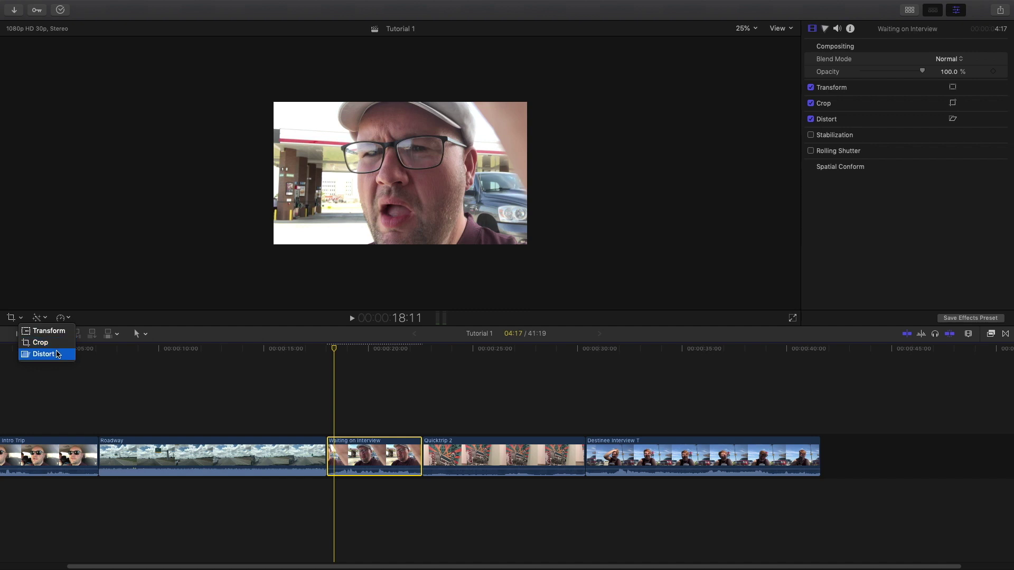
pyautogui.click(41, 342)
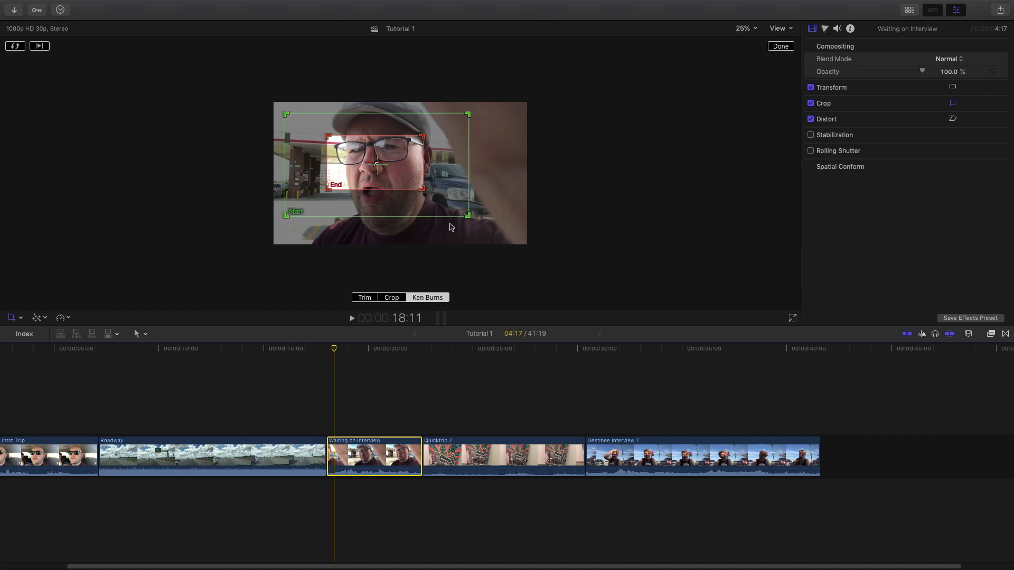
pyautogui.moveTo(465, 215); pyautogui.dragTo(498, 237)
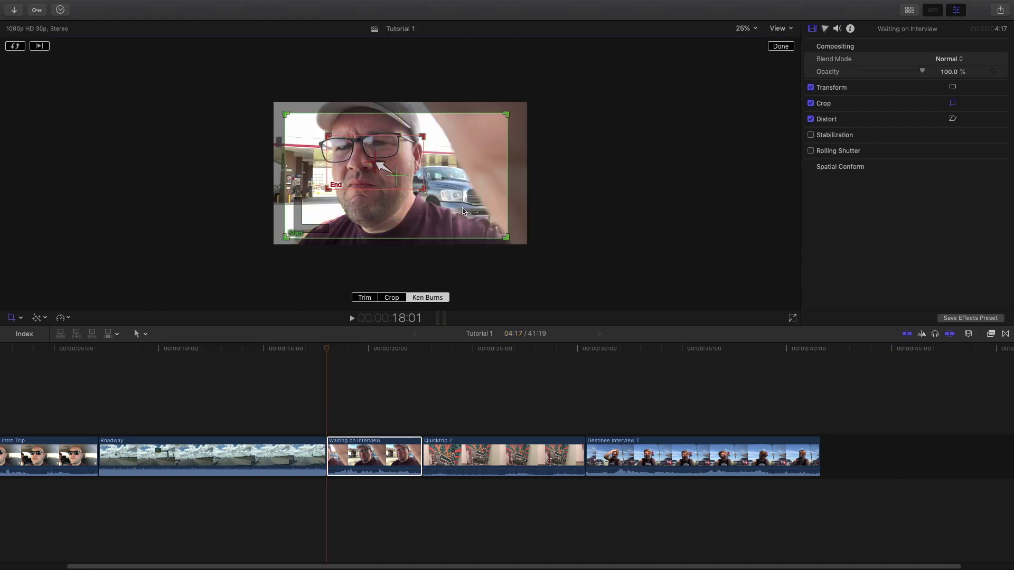
pyautogui.click(456, 202)
pyautogui.moveTo(375, 177); pyautogui.dragTo(370, 142)
pyautogui.moveTo(457, 216); pyautogui.dragTo(453, 156)
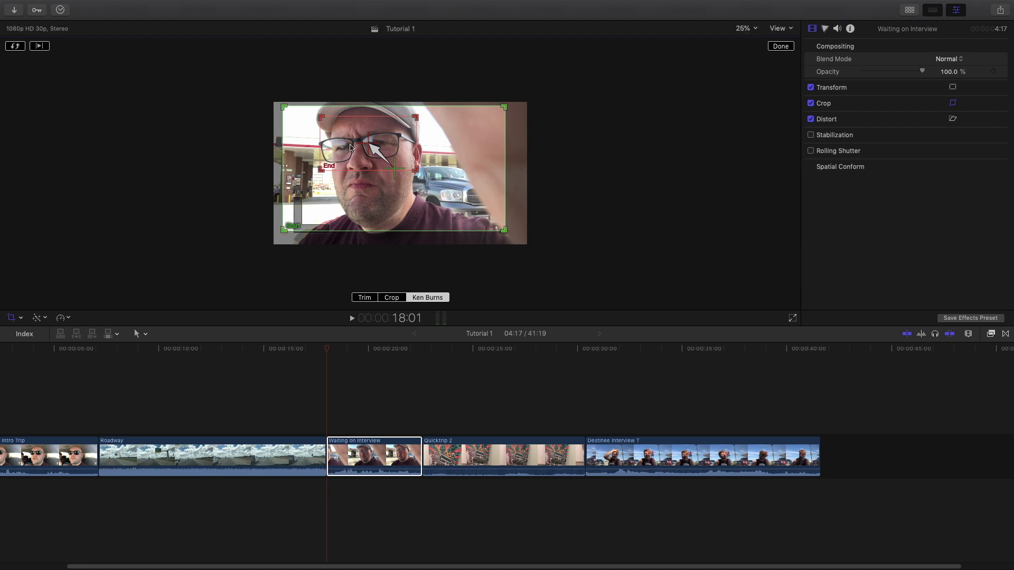
pyautogui.click(16, 46)
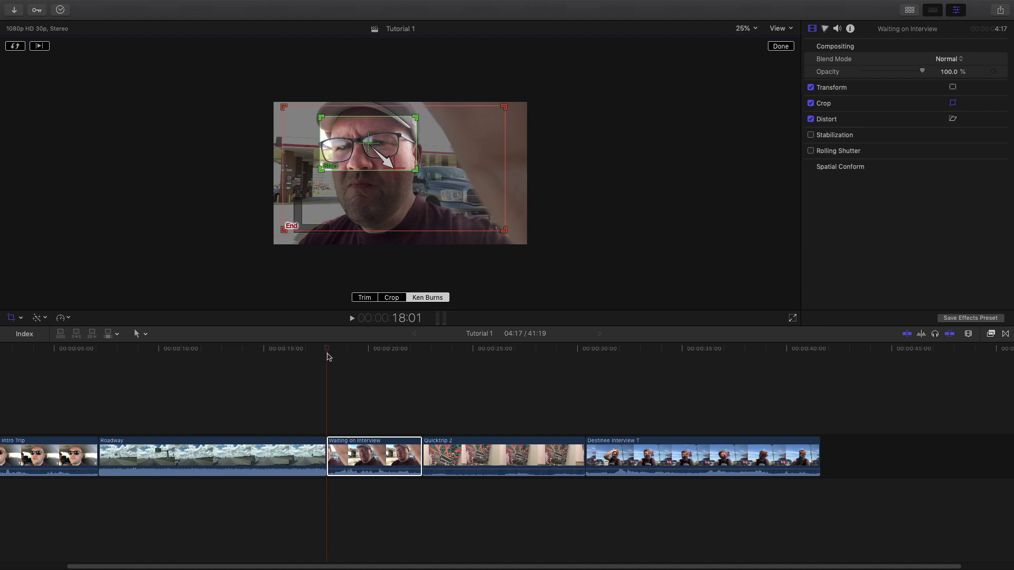
# Step: Preview the reversed pull-out move, confirm it, and skim into the Roadway footage
pyautogui.press('space')
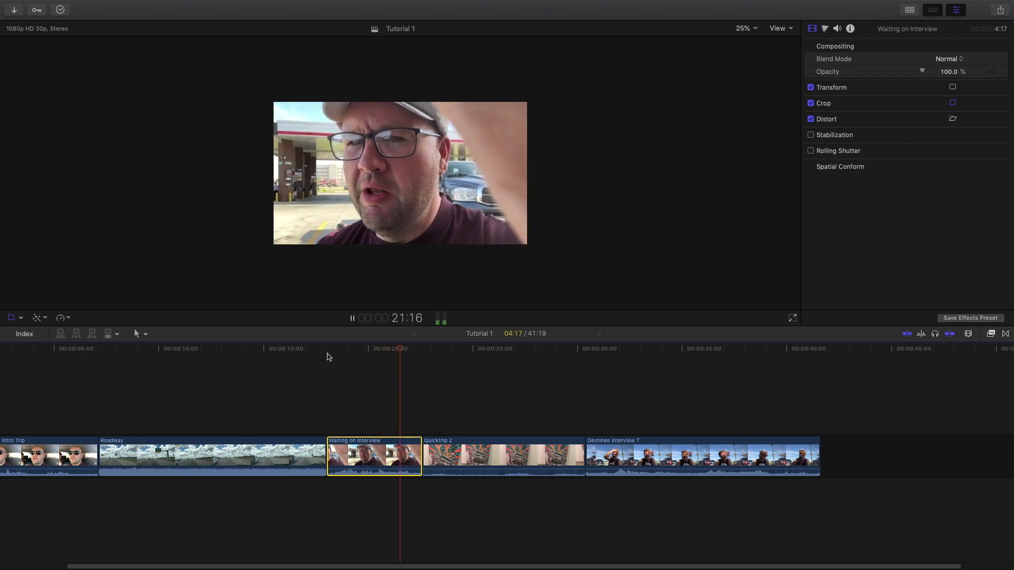
pyautogui.press('space')
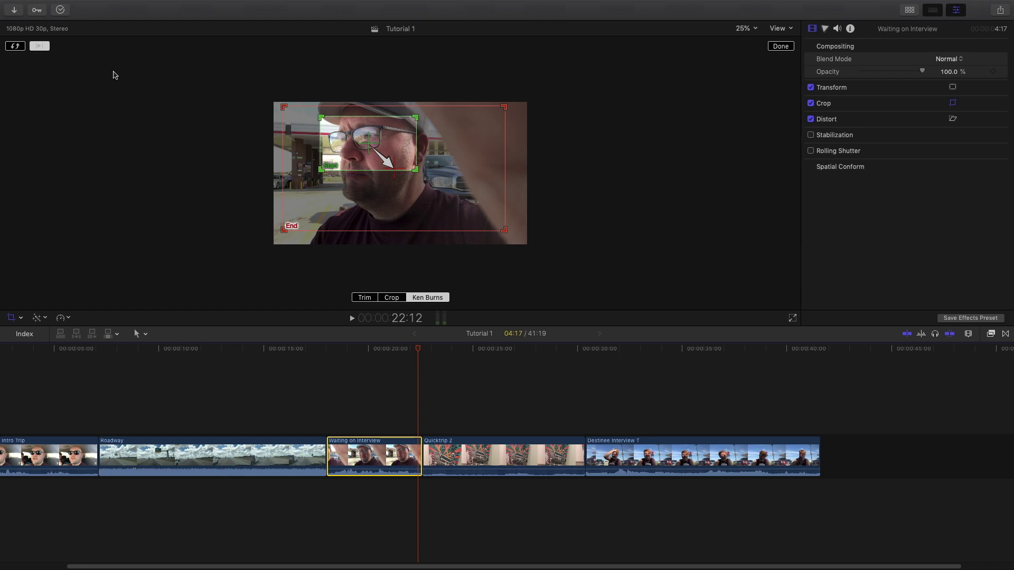
pyautogui.click(780, 46)
pyautogui.moveTo(185, 348); pyautogui.dragTo(349, 351)
# Step: Select the Roadway clip at its start and switch it to Ken Burns framing
pyautogui.press('c')
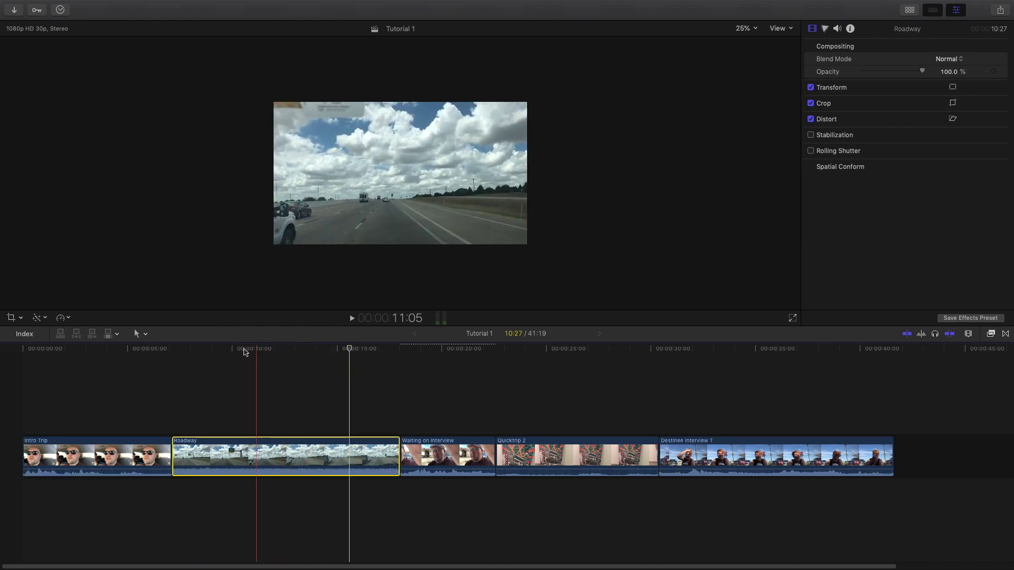
pyautogui.click(177, 349)
pyautogui.click(21, 318)
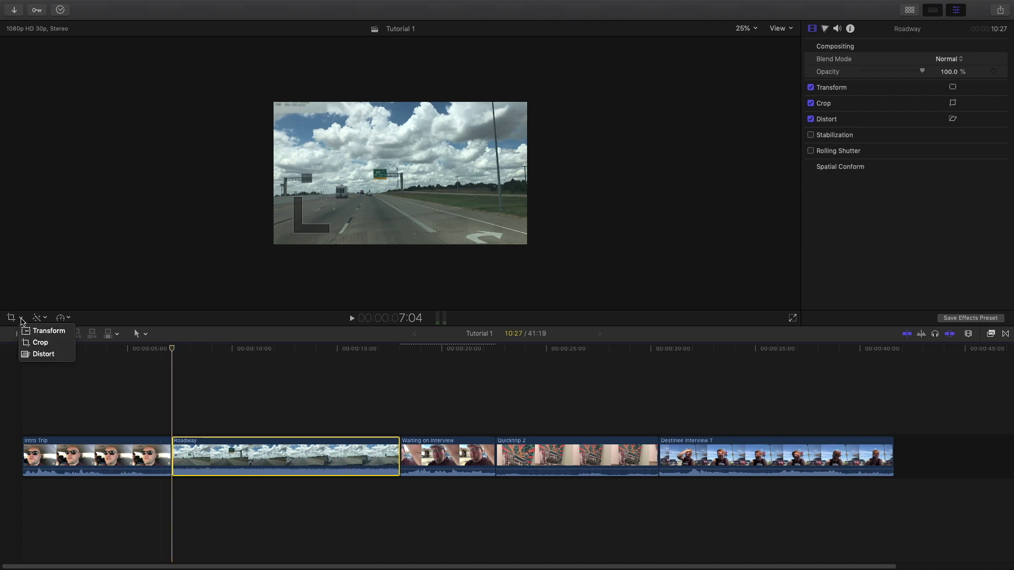
pyautogui.click(50, 342)
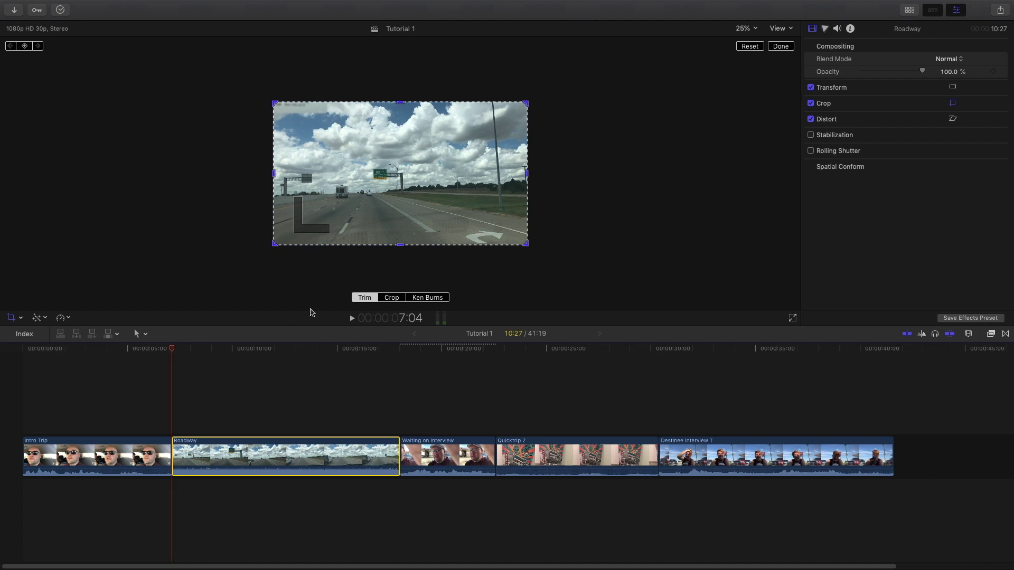
pyautogui.click(437, 302)
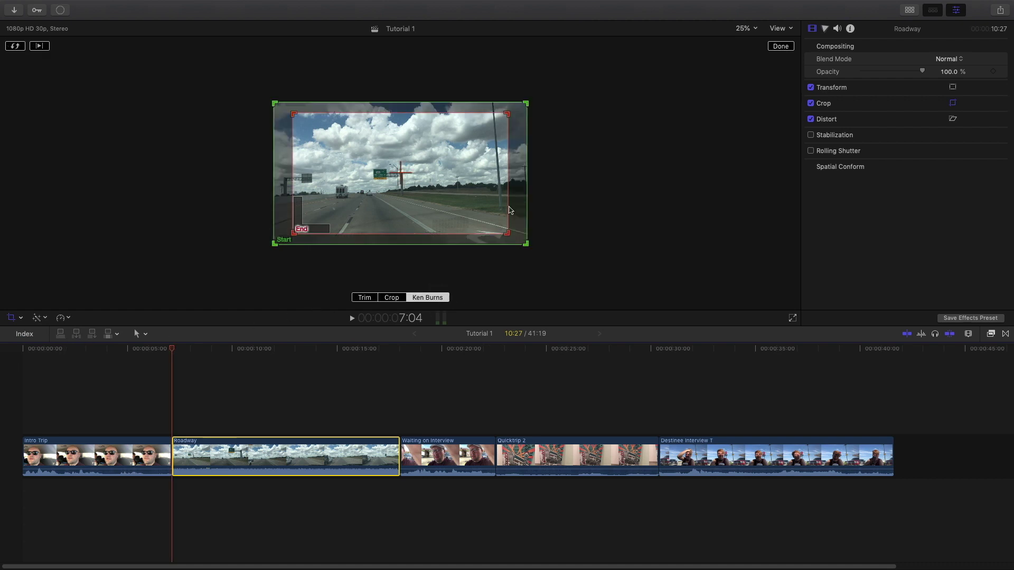
# Step: Shrink the Start frame on the road's right and the End frame on the left for a leftward pan
pyautogui.moveTo(508, 233); pyautogui.dragTo(478, 217)
pyautogui.moveTo(275, 242); pyautogui.dragTo(330, 213)
pyautogui.moveTo(488, 180); pyautogui.dragTo(493, 188)
pyautogui.moveTo(334, 225); pyautogui.dragTo(342, 218)
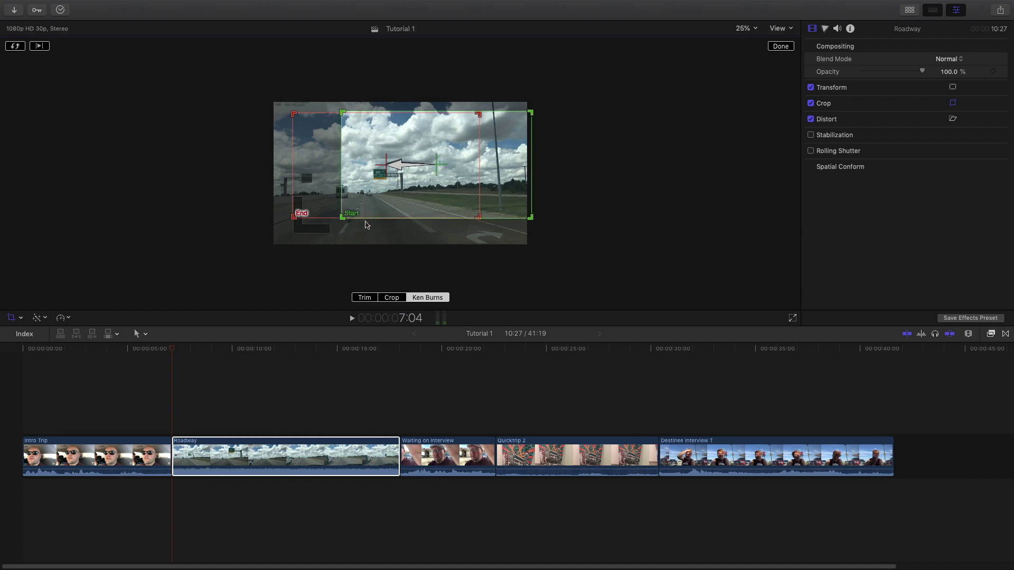
pyautogui.moveTo(525, 193)
pyautogui.mouseDown()
pyautogui.moveTo(516, 181)
pyautogui.moveTo(510, 187)
pyautogui.mouseUp()
pyautogui.moveTo(295, 195); pyautogui.dragTo(282, 194)
pyautogui.click(780, 46)
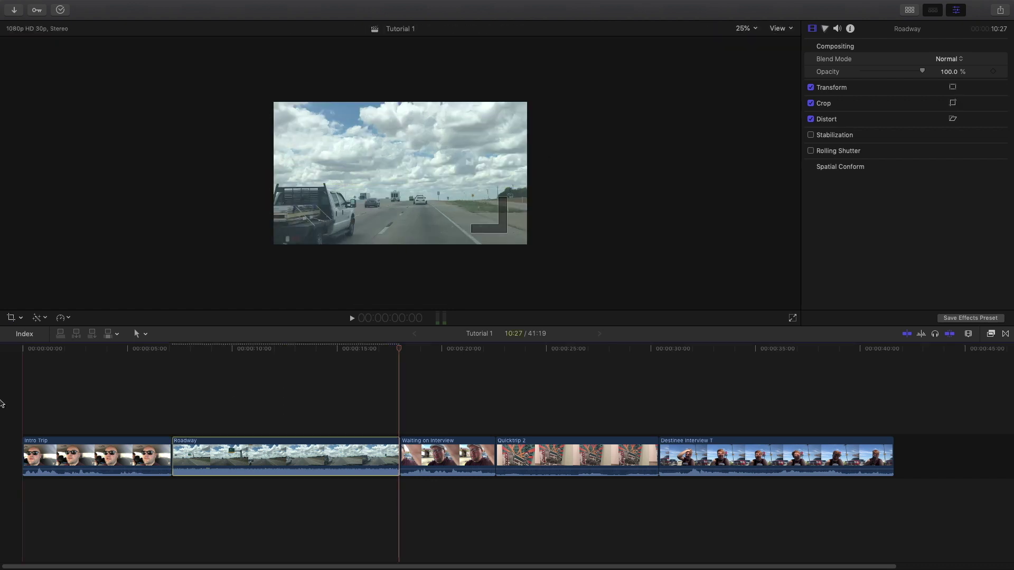
pyautogui.press('space')
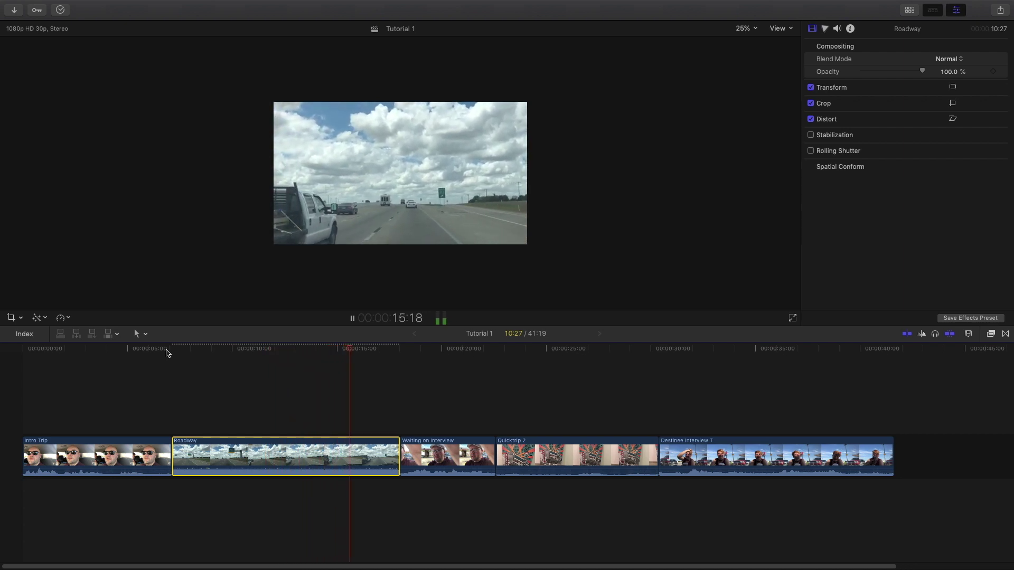
pyautogui.press('space')
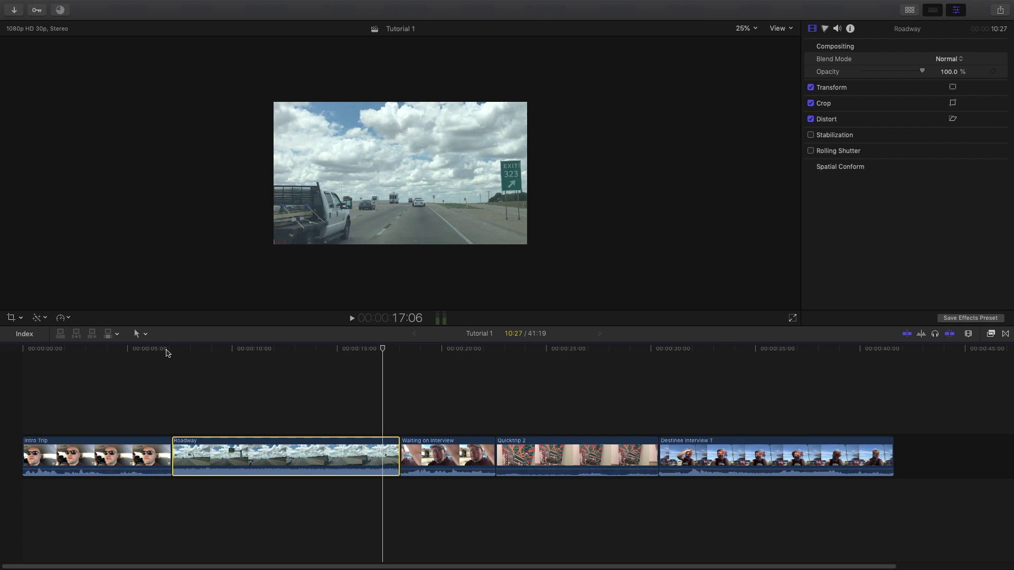
pyautogui.press('space')
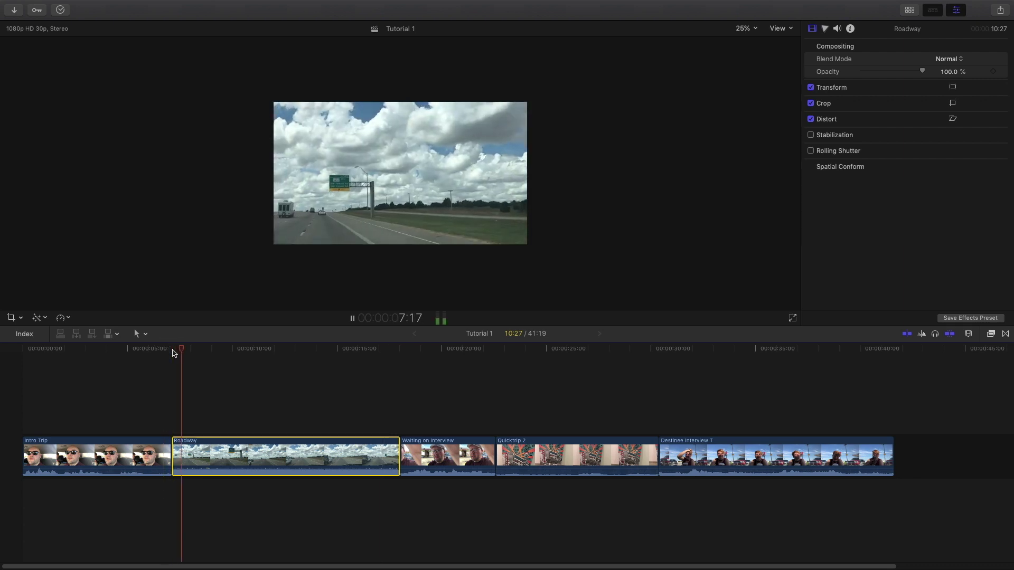
pyautogui.moveTo(183, 350); pyautogui.dragTo(387, 351)
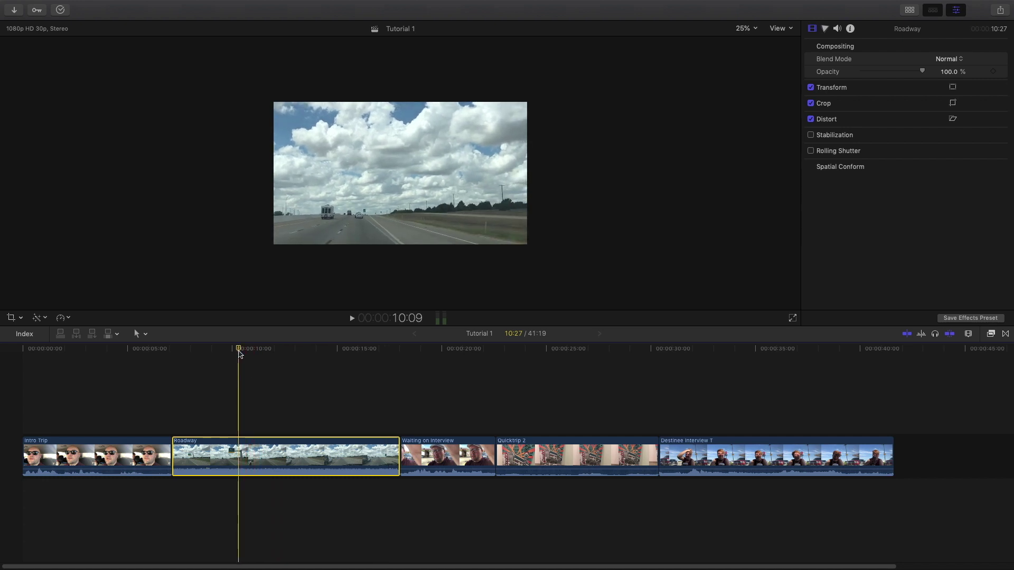
# Step: Reframe Roadway's Ken Burns move, shifting the start frame down-left and the end frame up-right
pyautogui.click(21, 319)
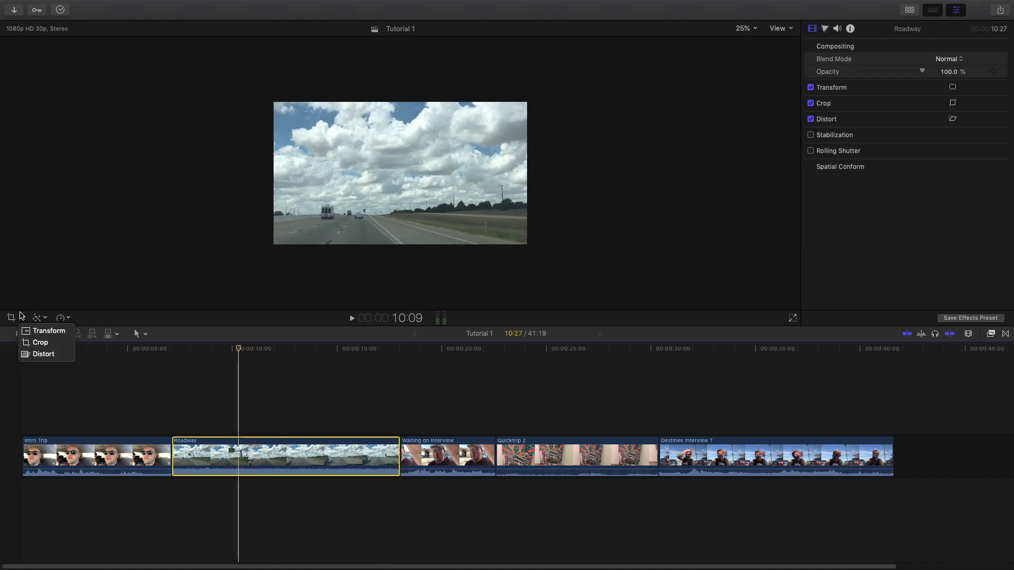
pyautogui.click(57, 348)
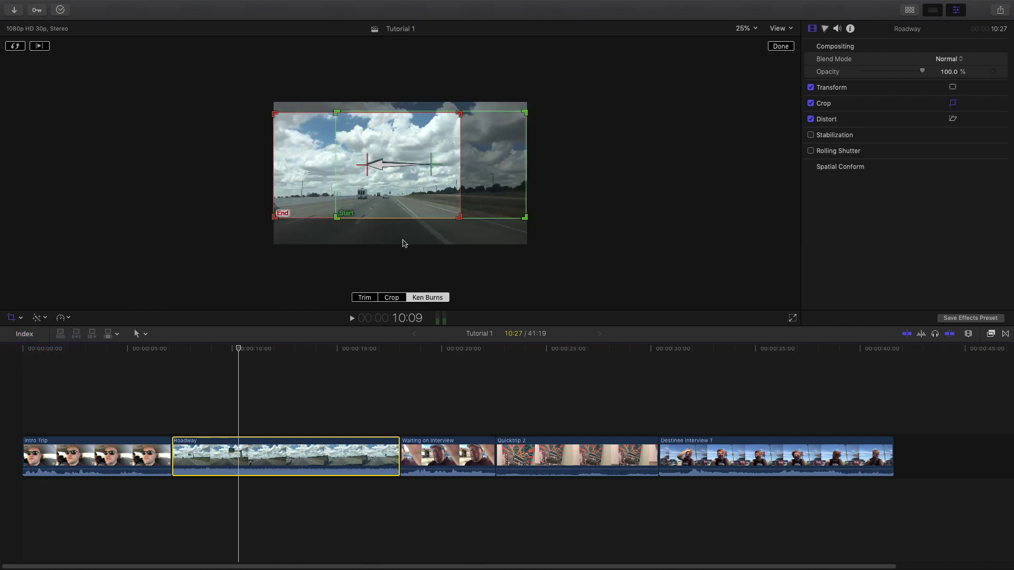
pyautogui.moveTo(484, 184); pyautogui.dragTo(453, 210)
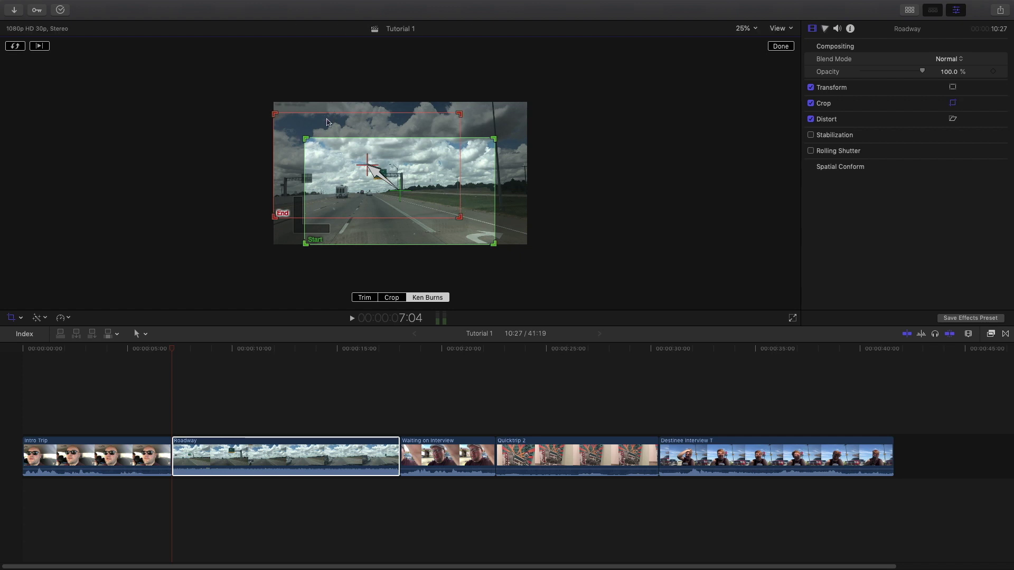
pyautogui.moveTo(327, 123); pyautogui.dragTo(353, 120)
# Step: Close the framing controls and preview the revised Roadway pan, stopping at 14:04
pyautogui.click(781, 46)
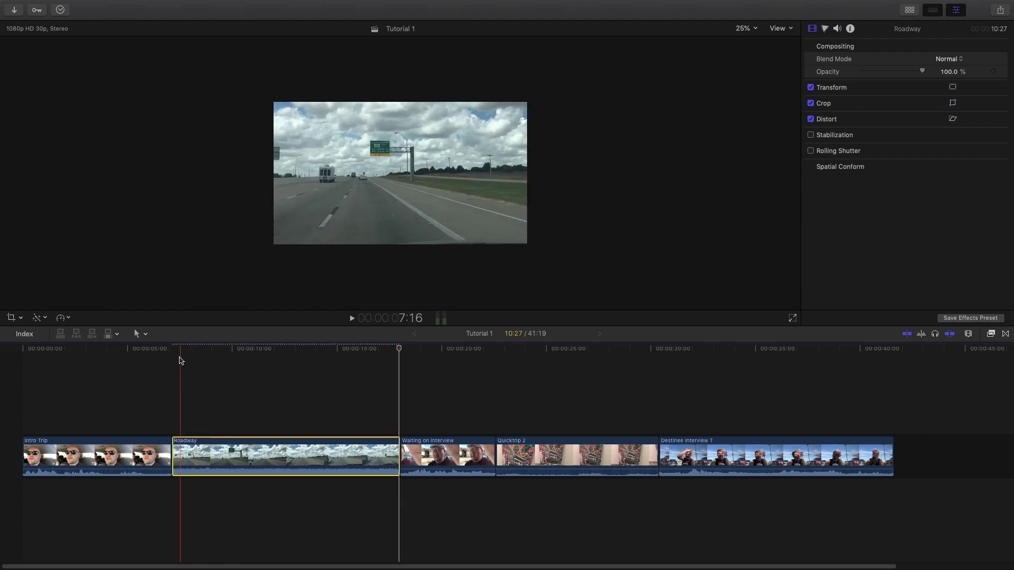
pyautogui.press('space')
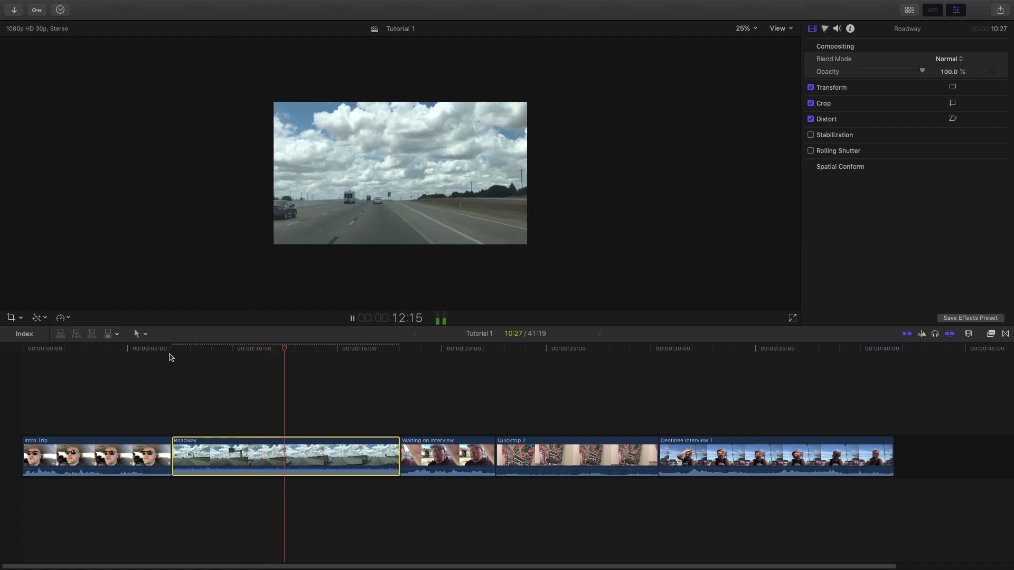
pyautogui.press('space')
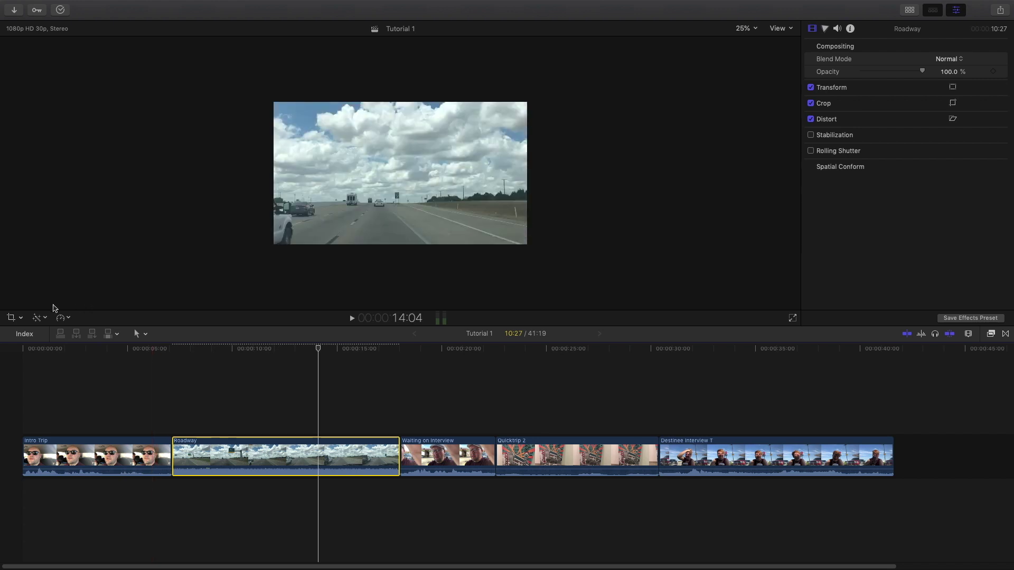
# Step: Shrink Roadway's Ken Burns end frame onto the sky and start frame onto the road, then preview the tilt
pyautogui.click(11, 317)
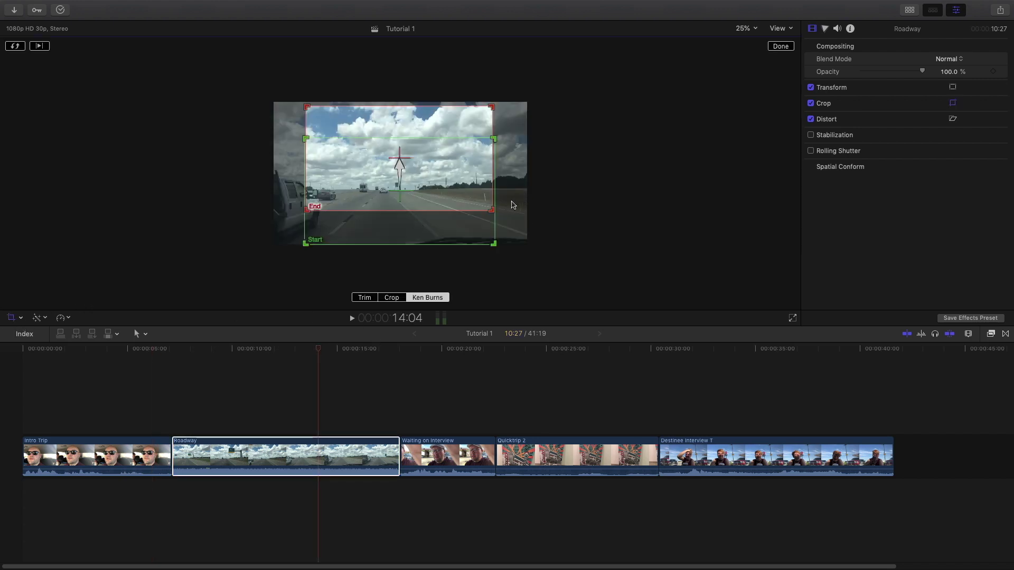
pyautogui.moveTo(493, 210); pyautogui.dragTo(429, 146)
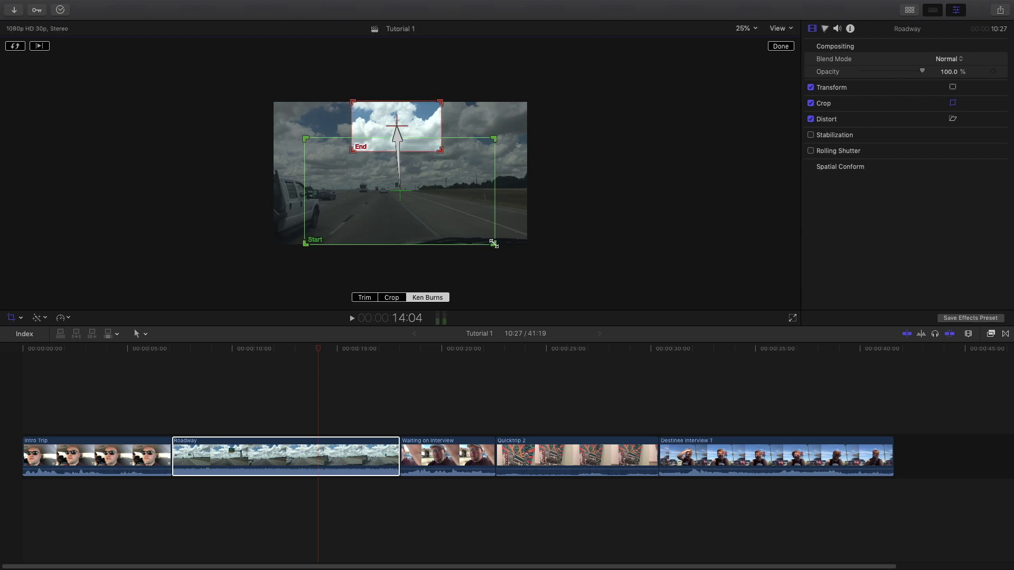
pyautogui.moveTo(493, 243); pyautogui.dragTo(421, 230)
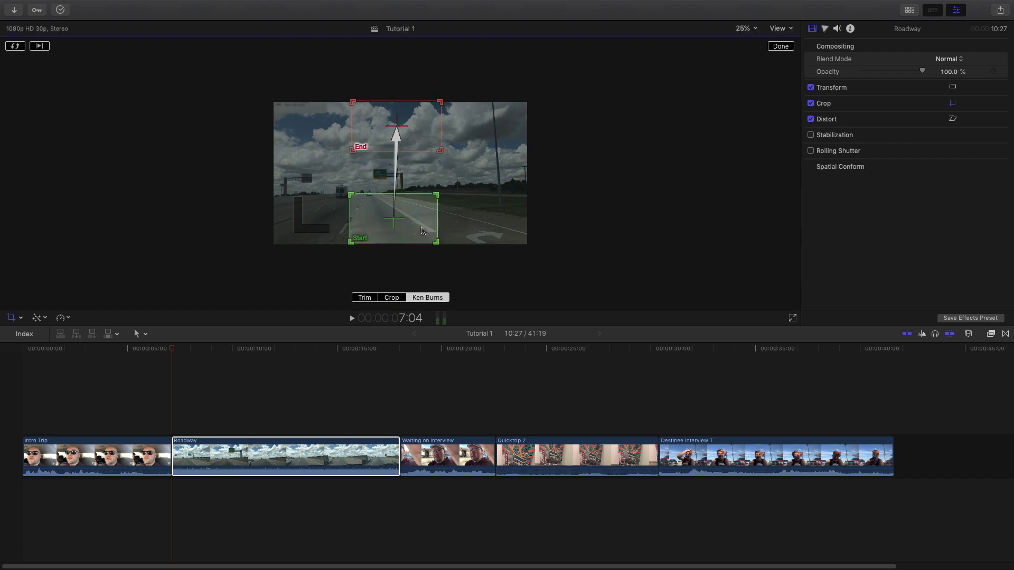
pyautogui.click(786, 49)
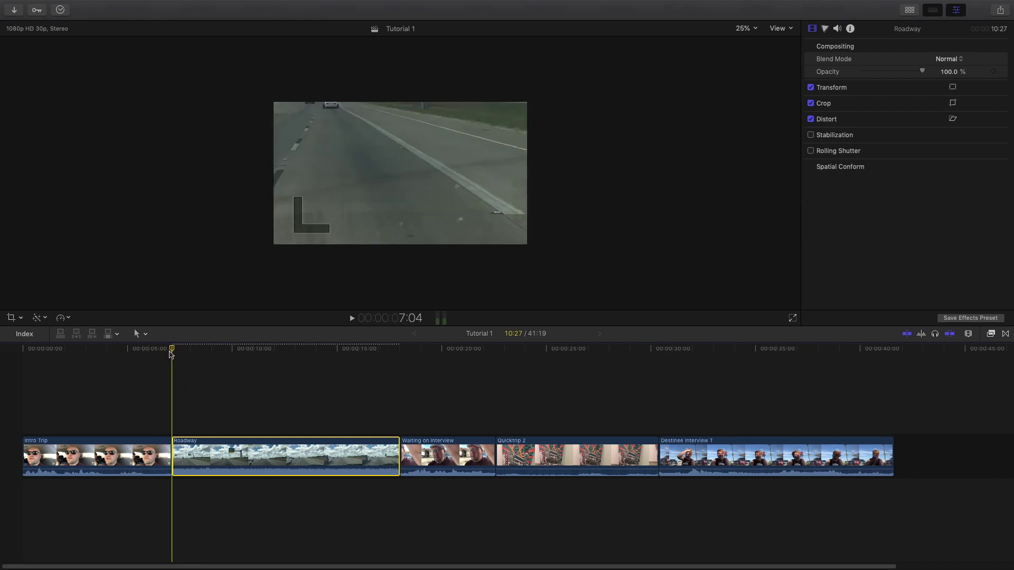
pyautogui.press('space')
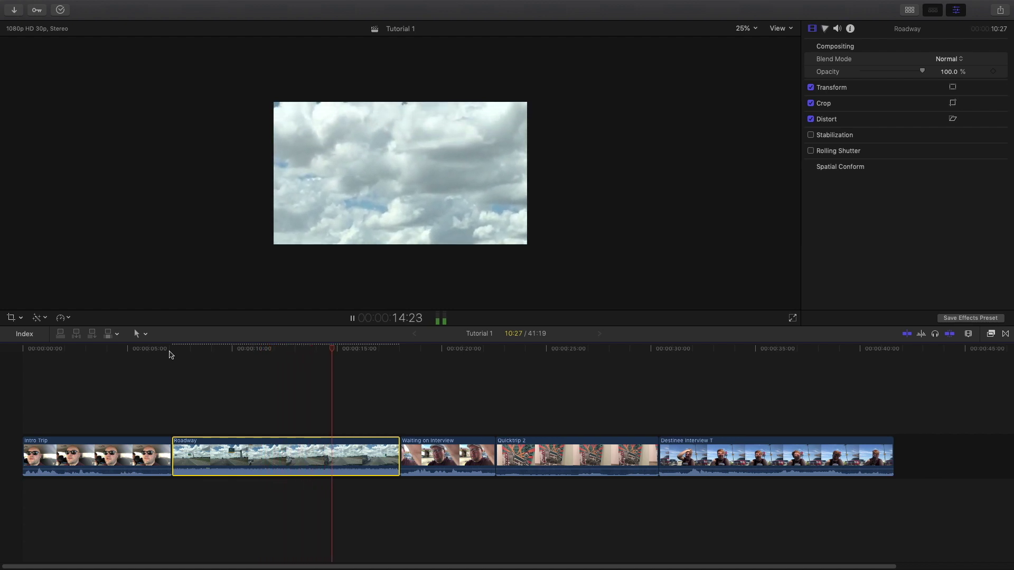
pyautogui.press('space')
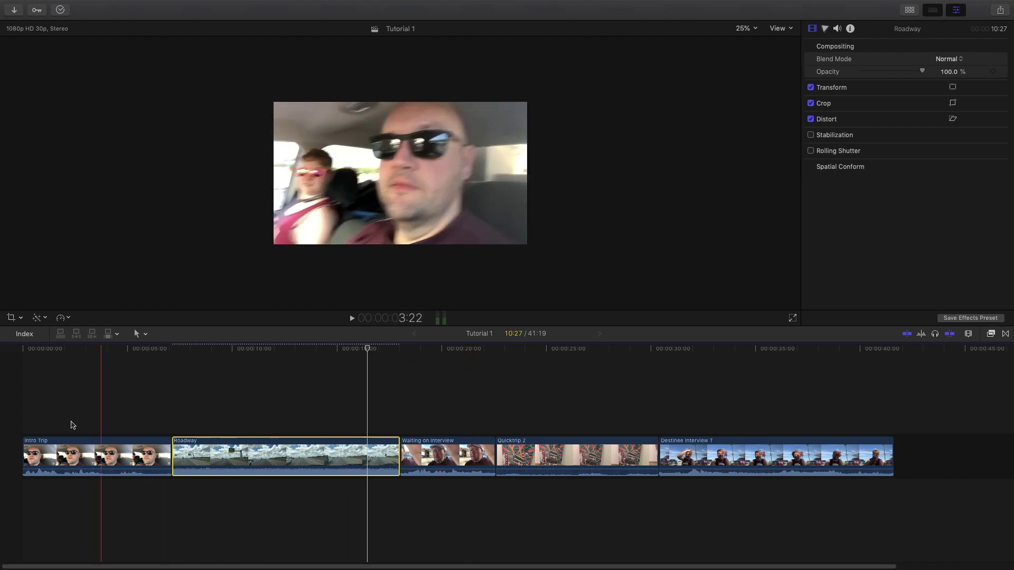
pyautogui.click(81, 353)
pyautogui.click(21, 318)
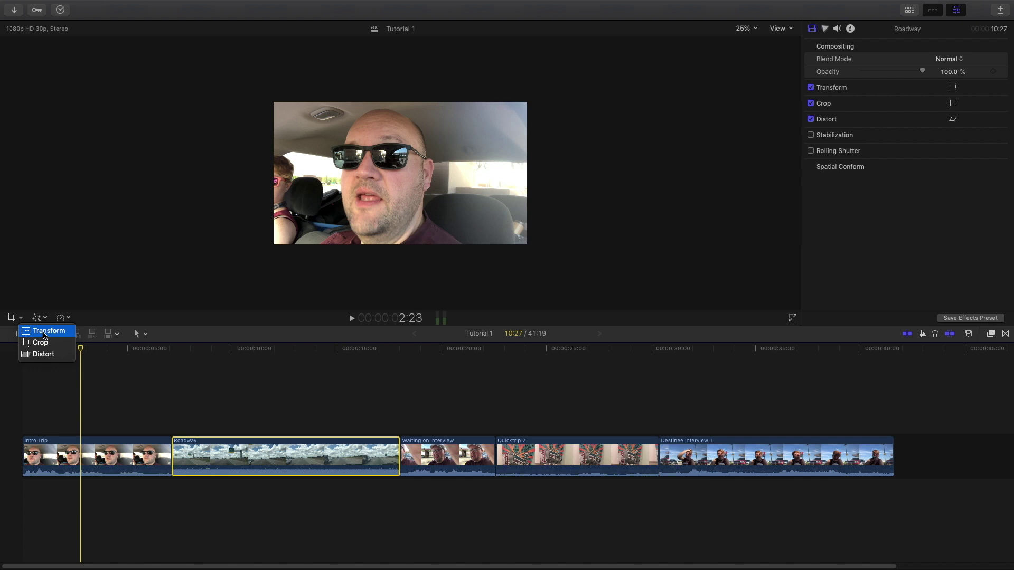
pyautogui.click(43, 333)
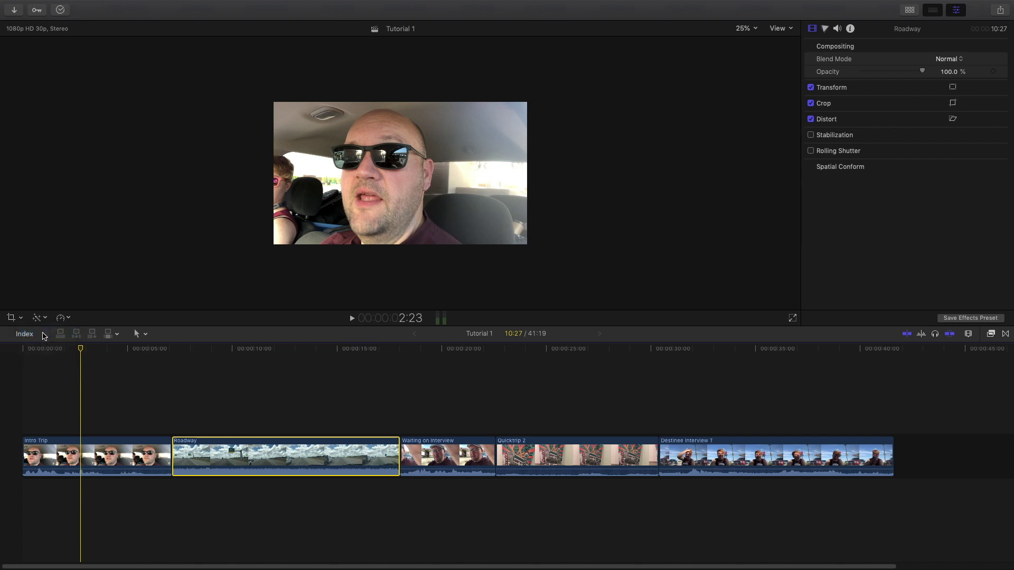
pyautogui.click(99, 457)
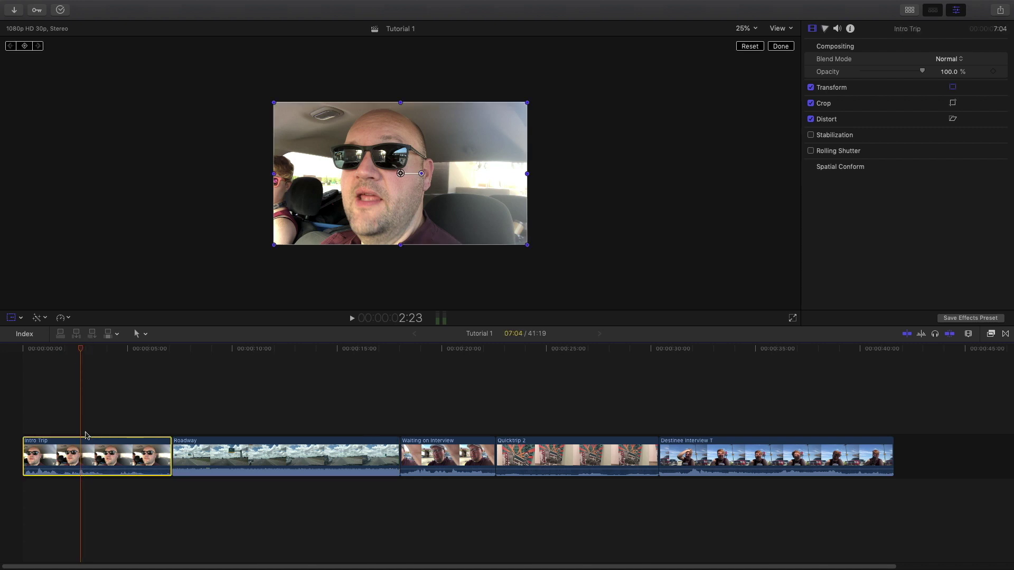
pyautogui.click(17, 319)
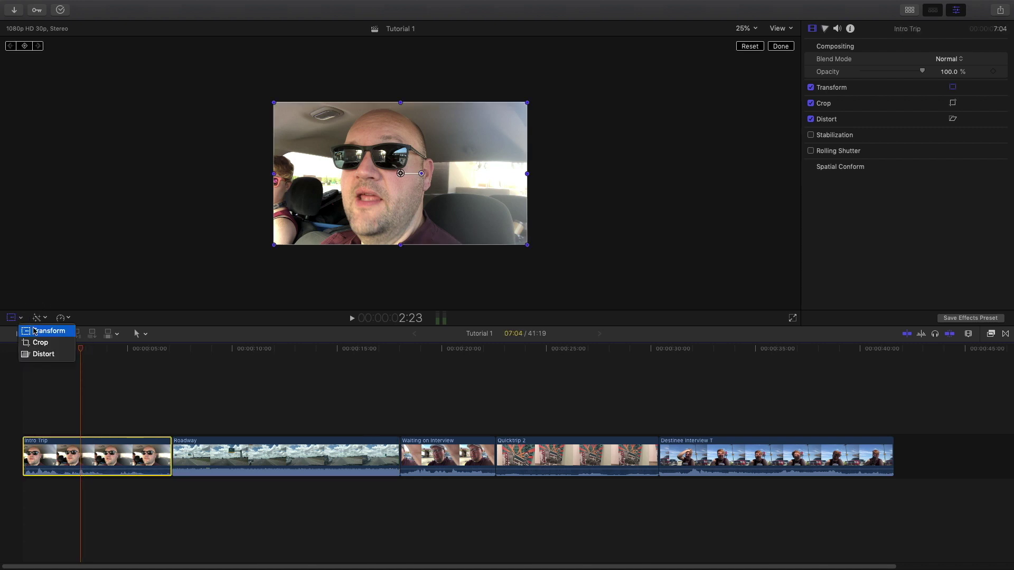
pyautogui.click(42, 329)
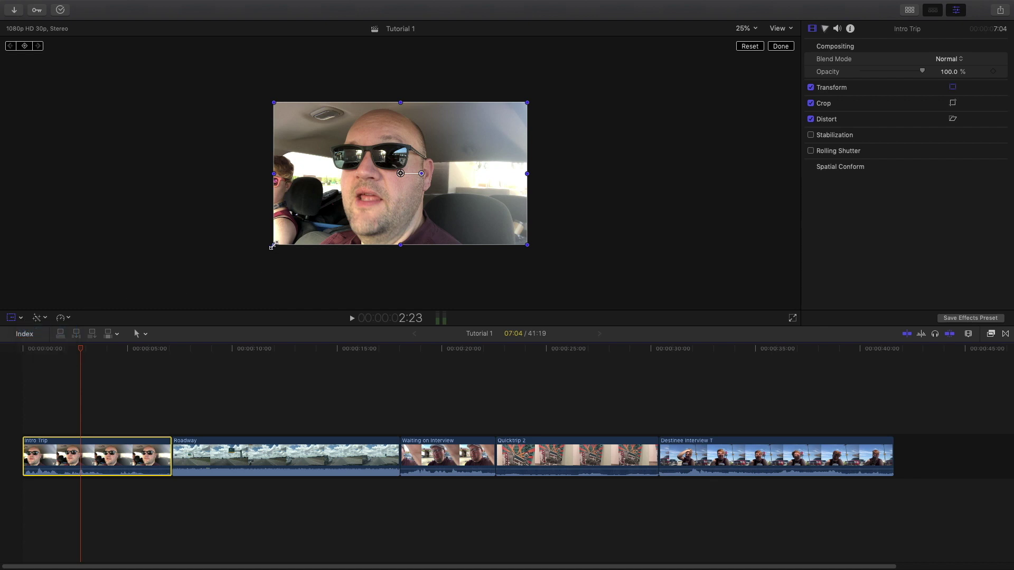
pyautogui.moveTo(273, 245); pyautogui.dragTo(344, 173)
pyautogui.press('super+z')
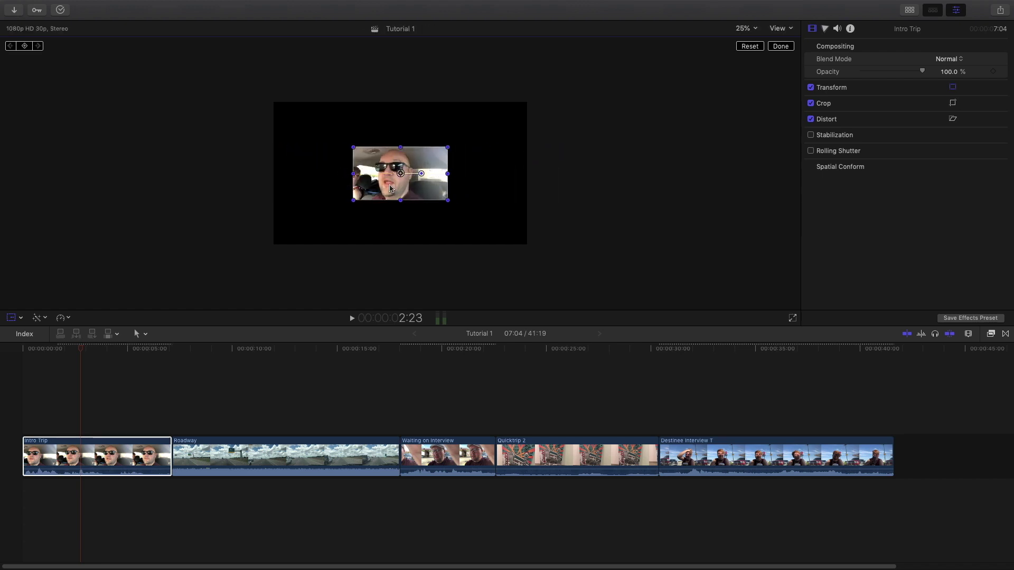
pyautogui.moveTo(420, 173)
pyautogui.mouseDown()
pyautogui.moveTo(416, 190)
pyautogui.moveTo(427, 174)
pyautogui.mouseUp()
pyautogui.click(749, 46)
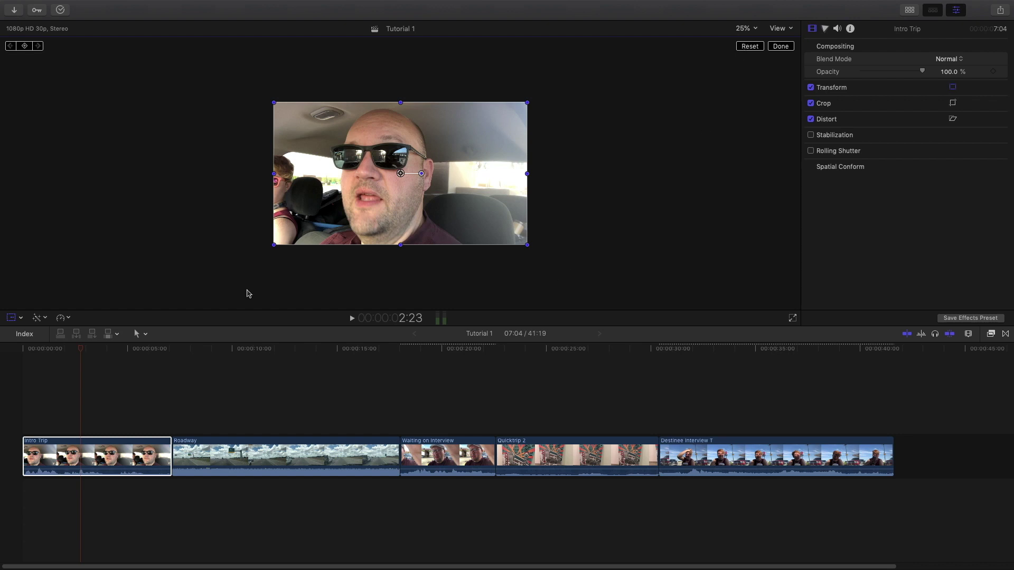
# Step: Play the timeline from 7:04, then shrink Intro Trip into a small centred inset
pyautogui.click(171, 347)
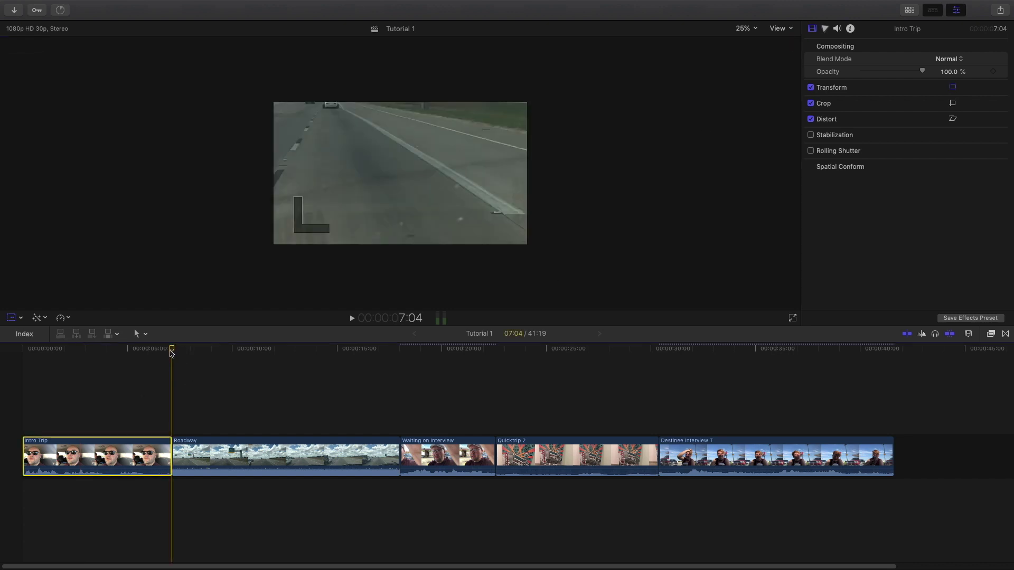
pyautogui.press('space')
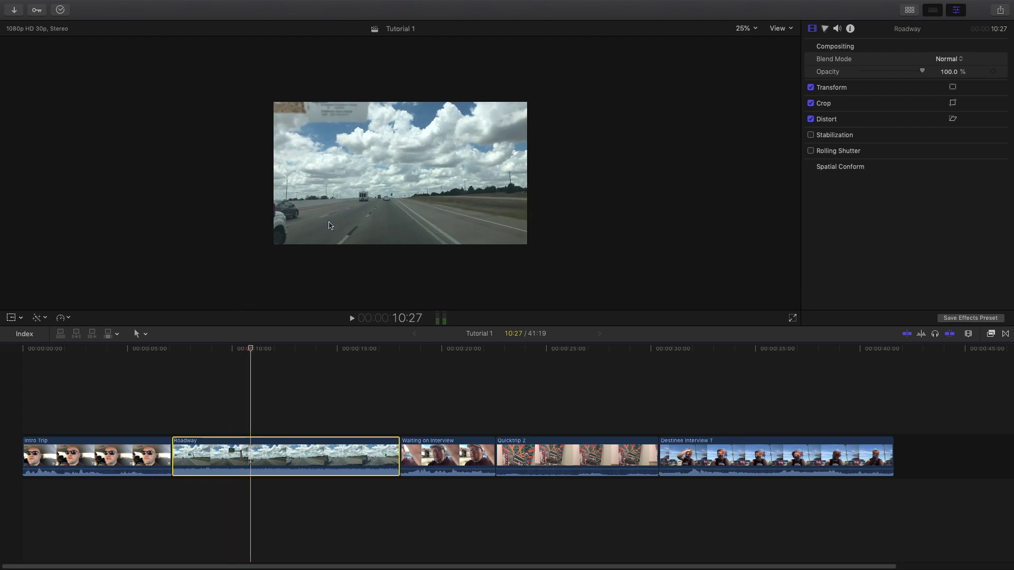
pyautogui.click(98, 444)
pyautogui.click(89, 350)
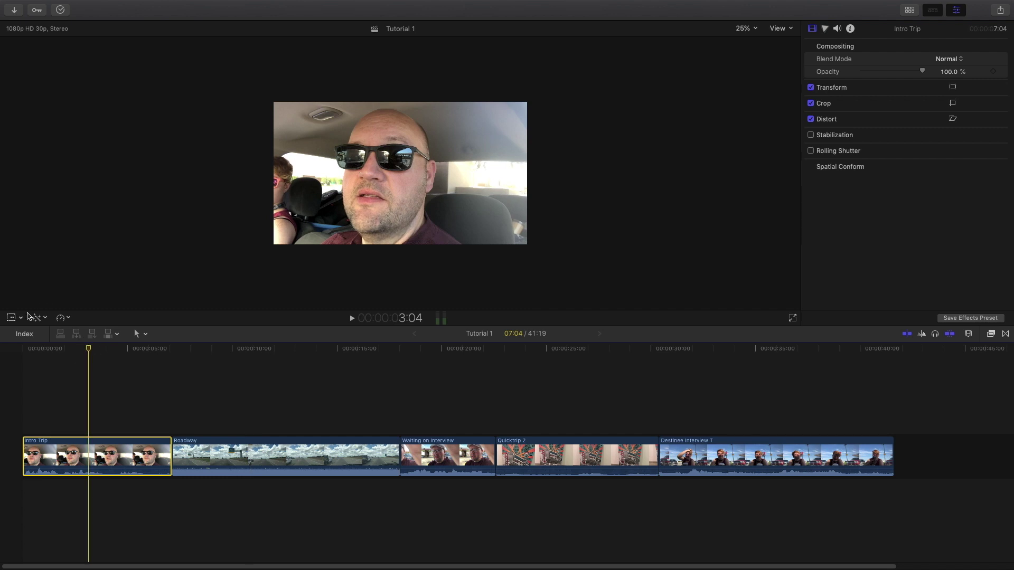
pyautogui.click(12, 317)
pyautogui.moveTo(273, 246); pyautogui.dragTo(355, 205)
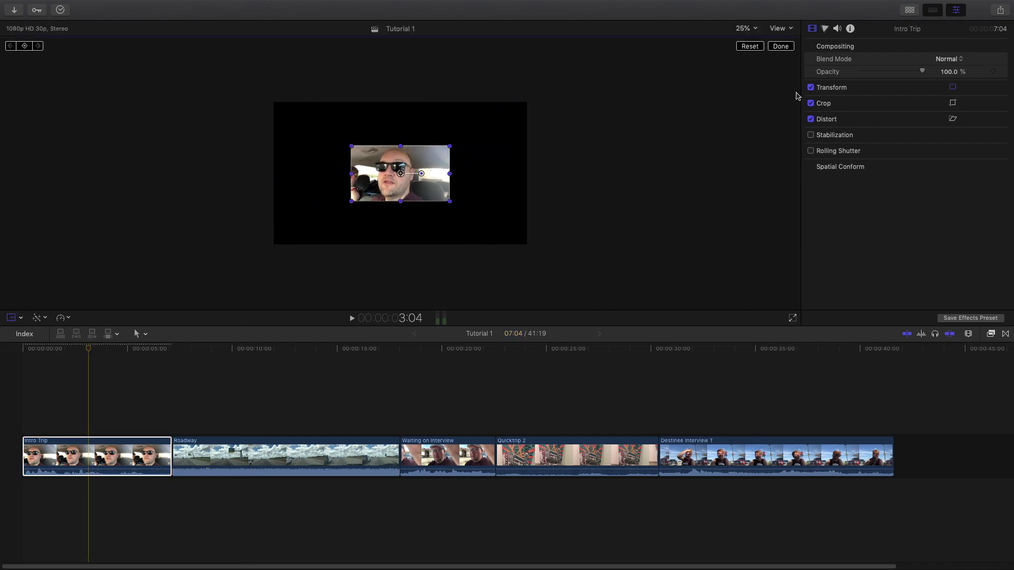
pyautogui.click(781, 47)
# Step: Connect Intro Trip above Roadway and move the inset toward the lower-right corner
pyautogui.moveTo(94, 456); pyautogui.dragTo(169, 418)
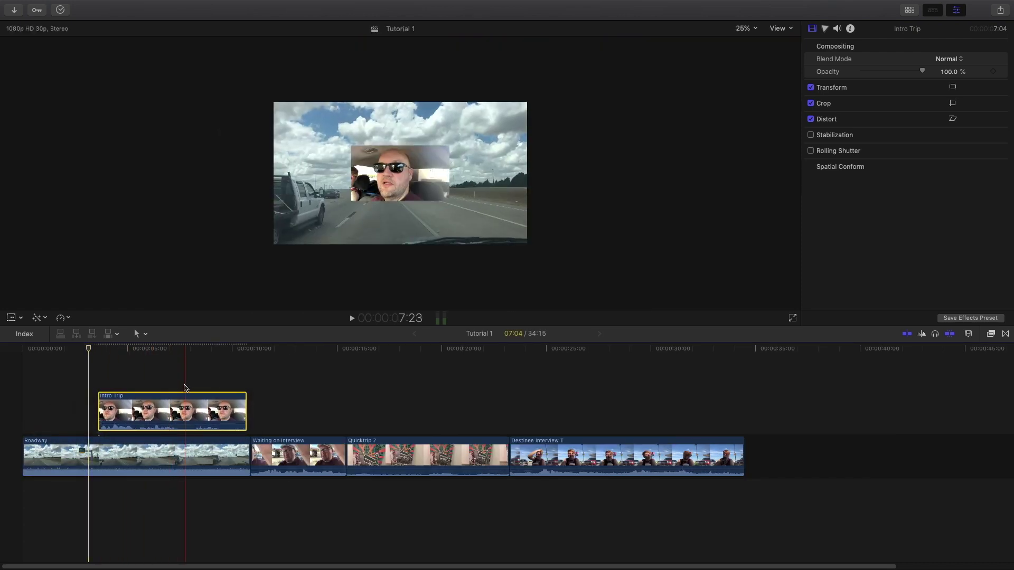
pyautogui.click(192, 350)
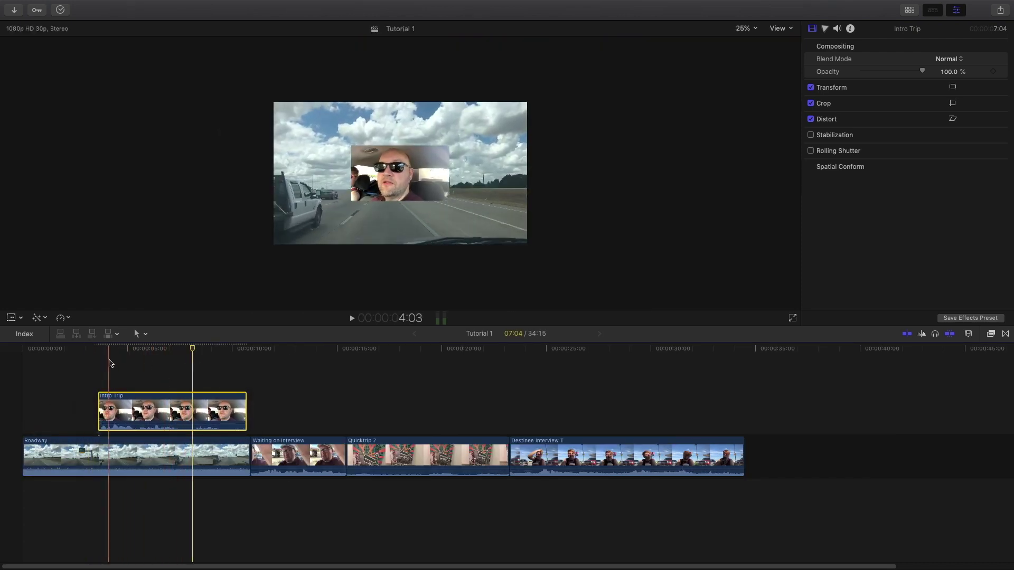
pyautogui.click(21, 318)
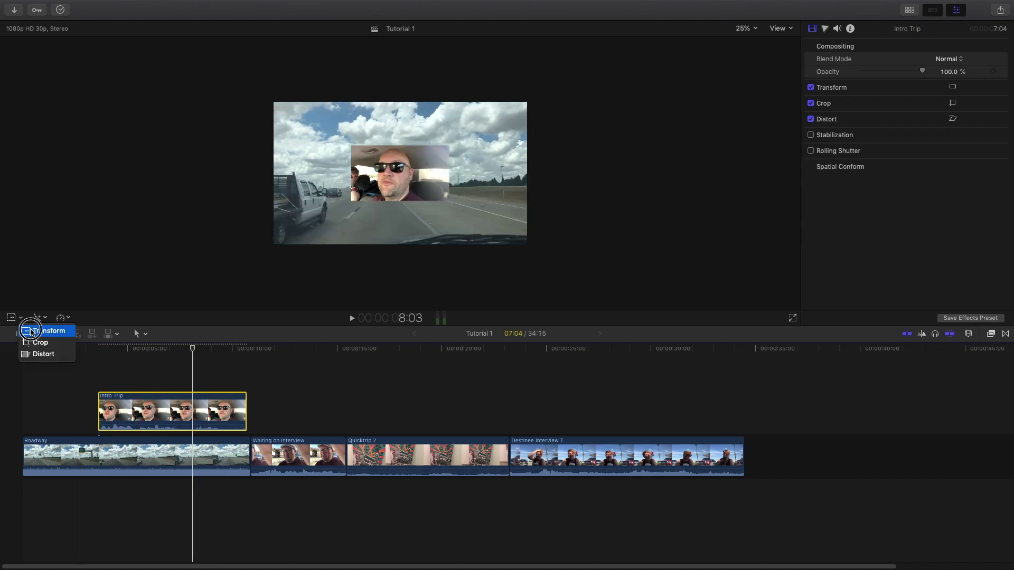
pyautogui.click(30, 332)
pyautogui.moveTo(397, 176); pyautogui.dragTo(472, 216)
# Step: Replay the picture-in-picture section from about 3:01, then reopen the library browser
pyautogui.click(87, 349)
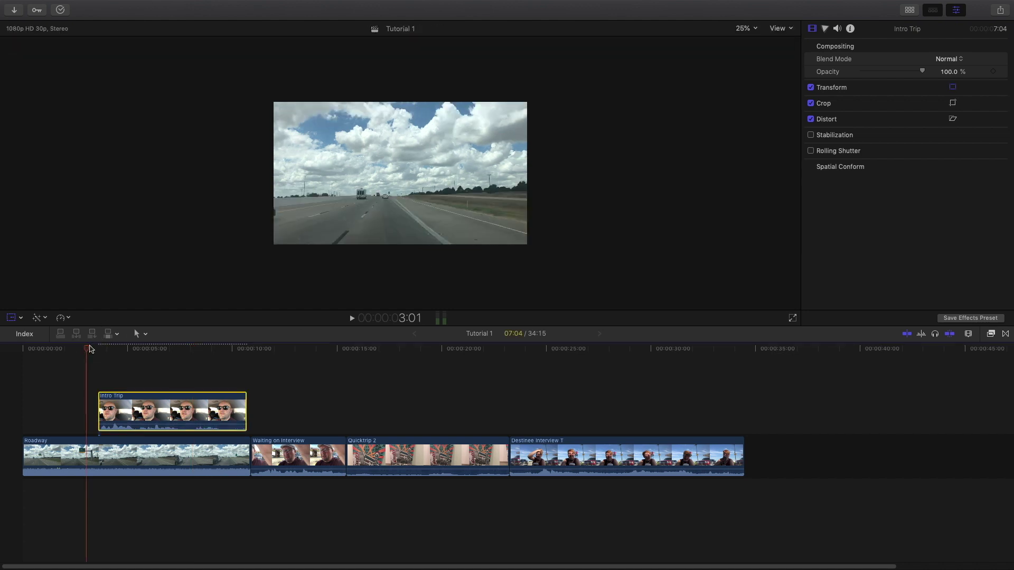
pyautogui.press('space')
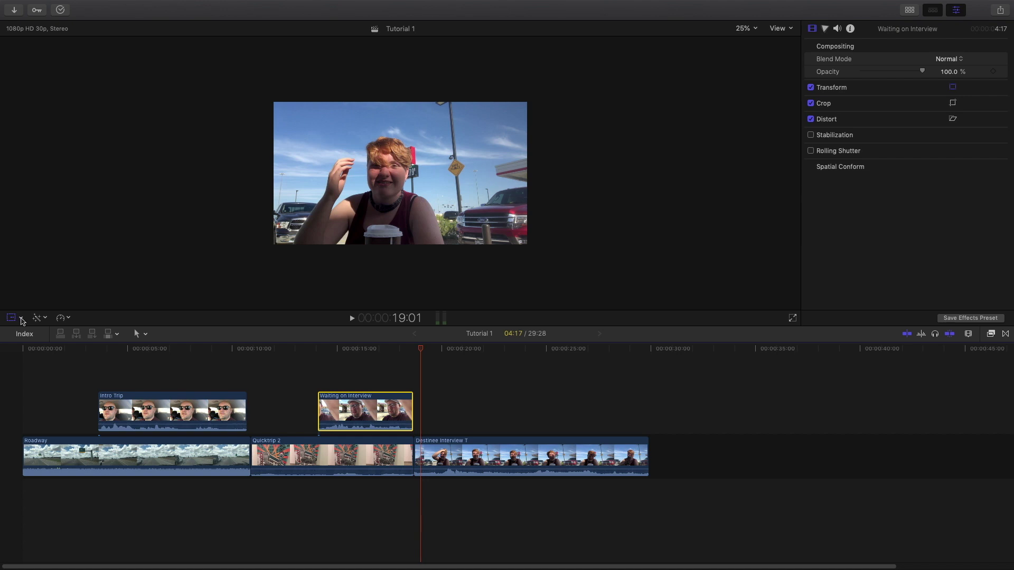
pyautogui.click(21, 318)
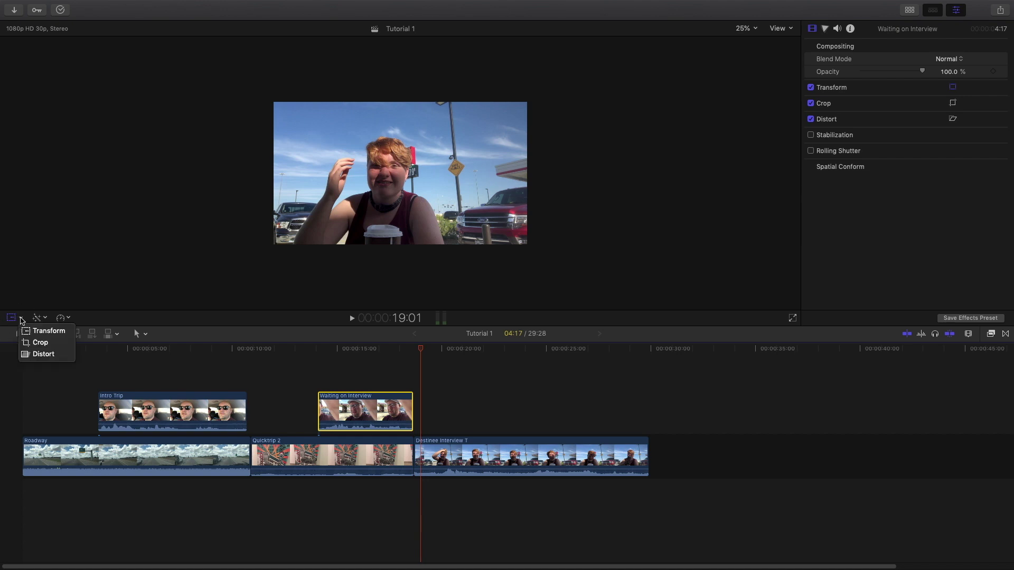
pyautogui.click(20, 320)
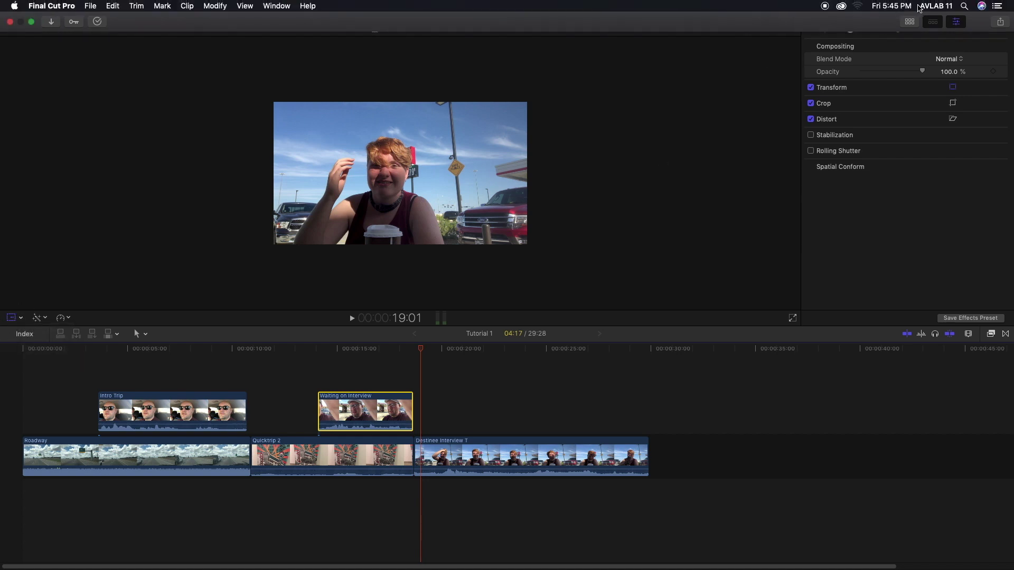
pyautogui.click(910, 22)
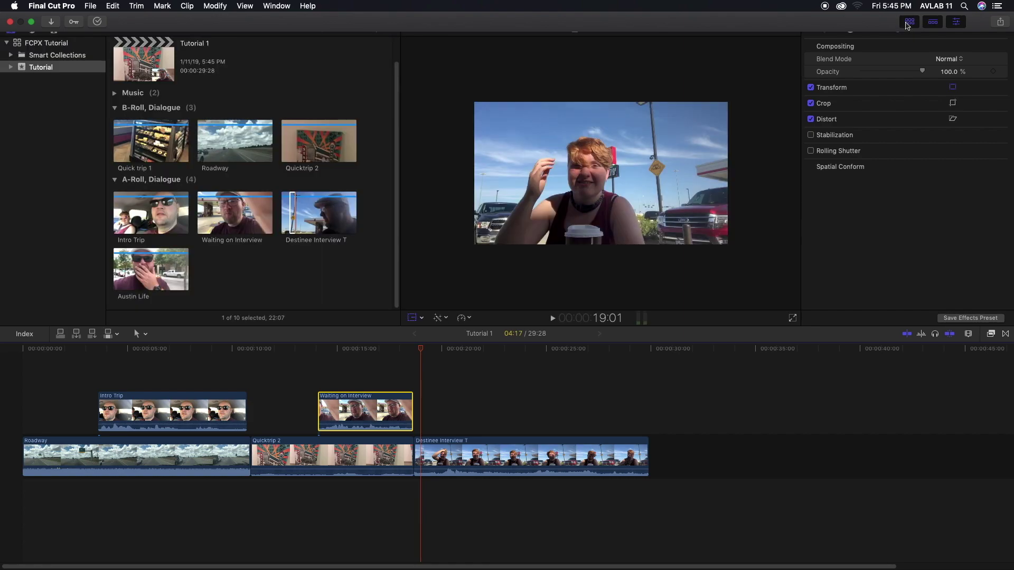